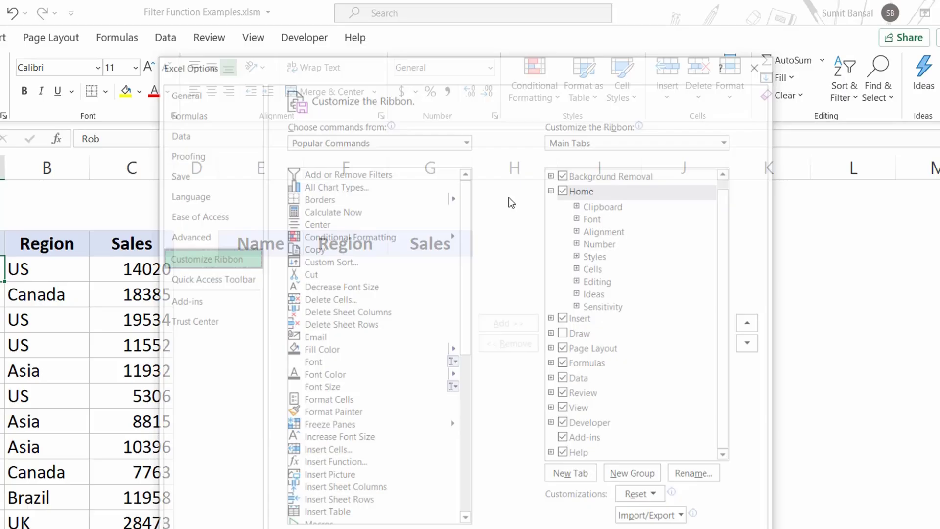
Confirm the ribbon customization with Developer enabled, and draw an ActiveX text box above the Name, Region and Sales headers in columns E to G
drag(470, 66, 644, 63)
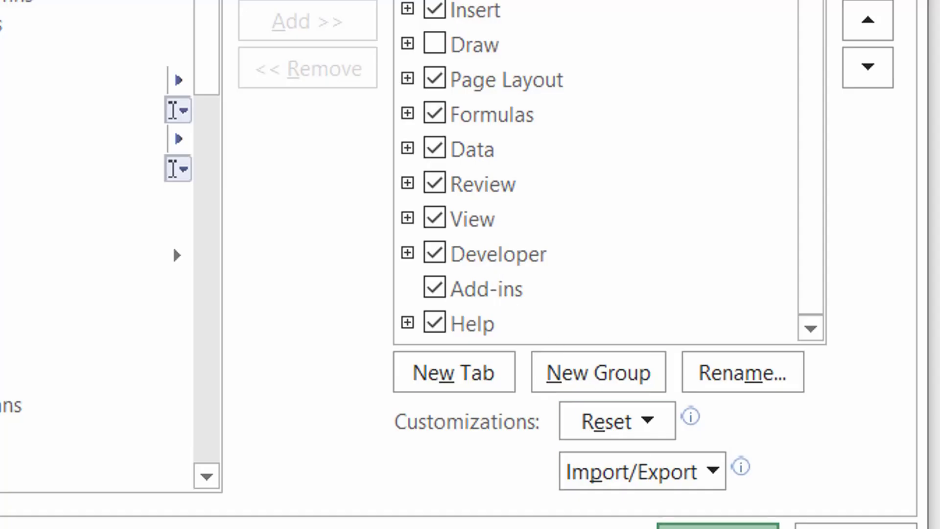
click(717, 528)
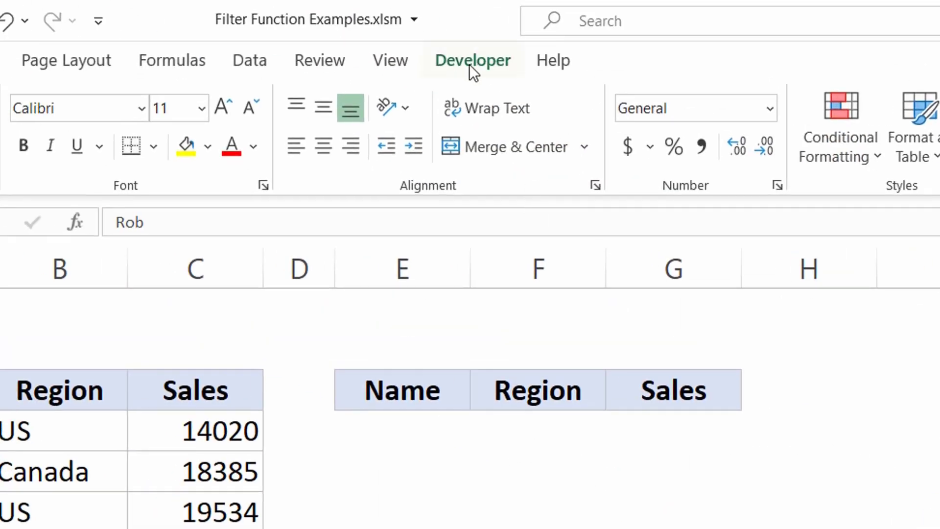
click(469, 63)
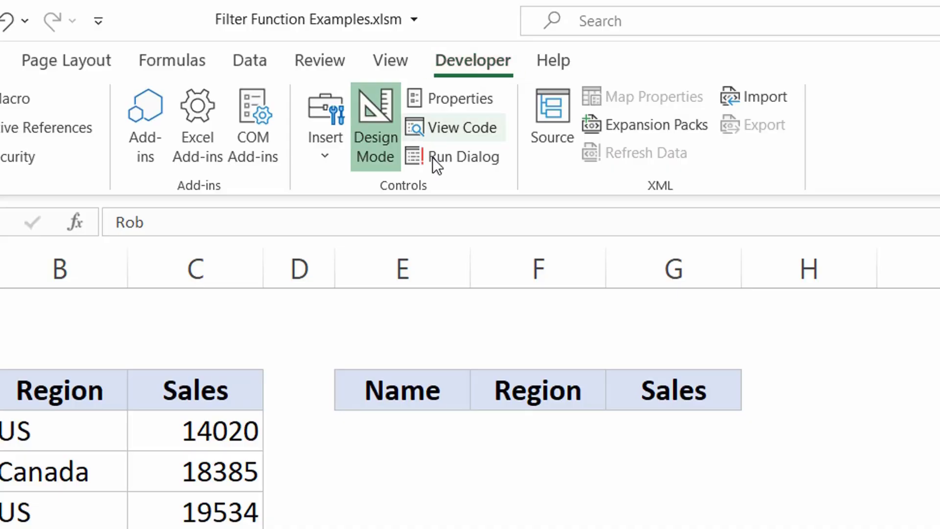
click(326, 162)
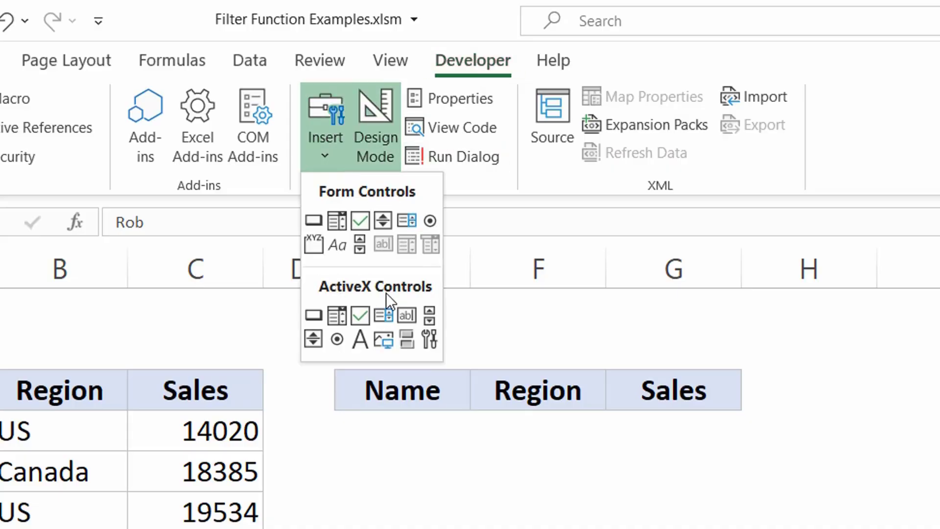
click(405, 317)
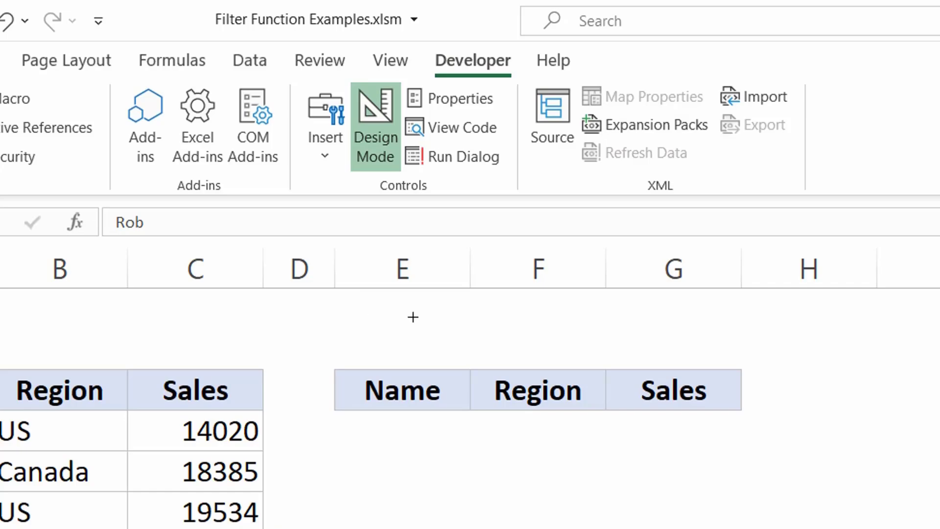
drag(412, 317, 726, 356)
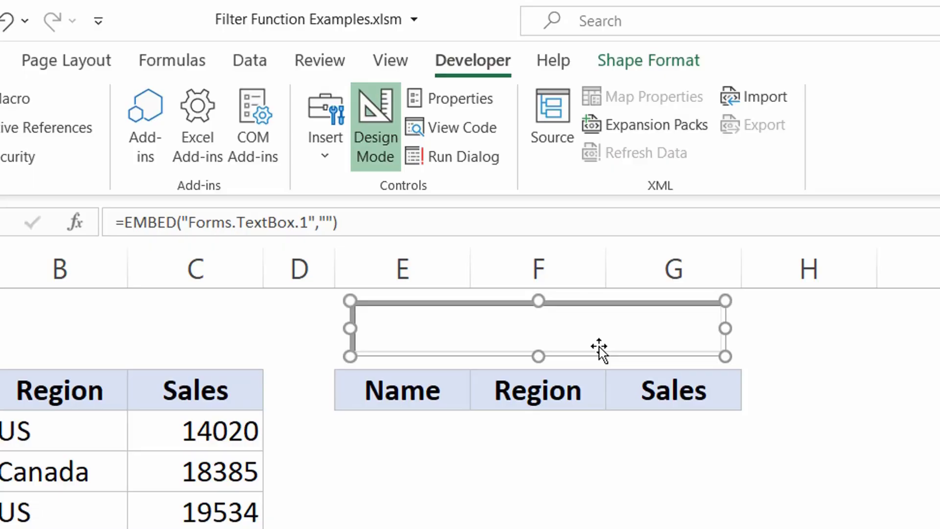
Move the text box beside the second Sales header, over columns H to J, and narrow it slightly
drag(582, 356, 641, 528)
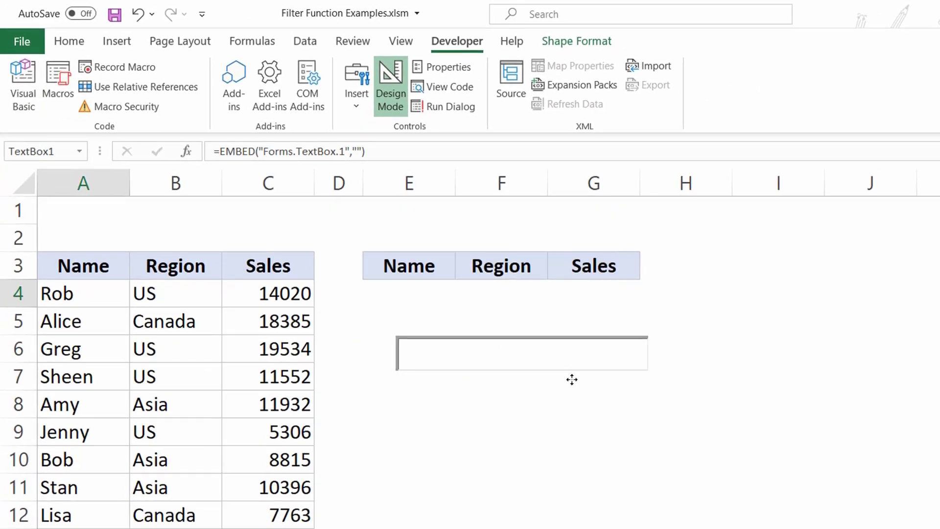
drag(572, 379, 790, 293)
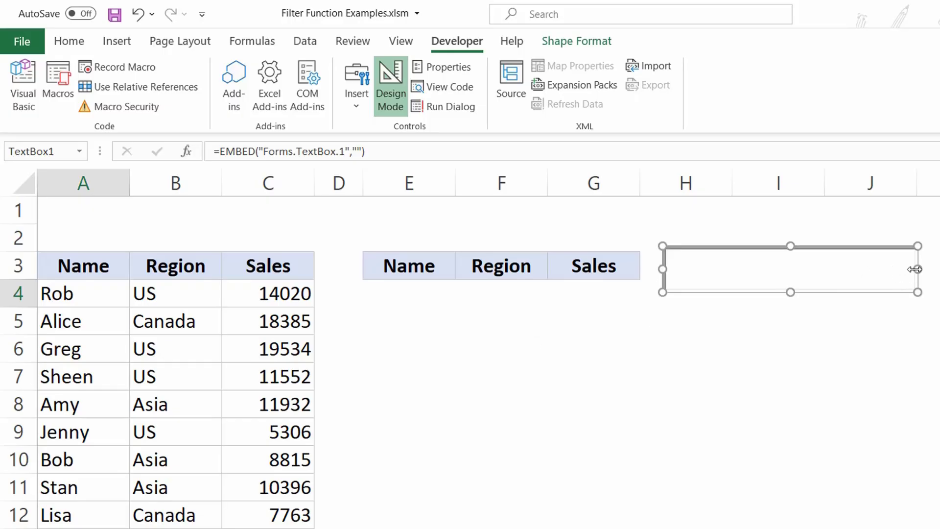
drag(915, 269, 886, 269)
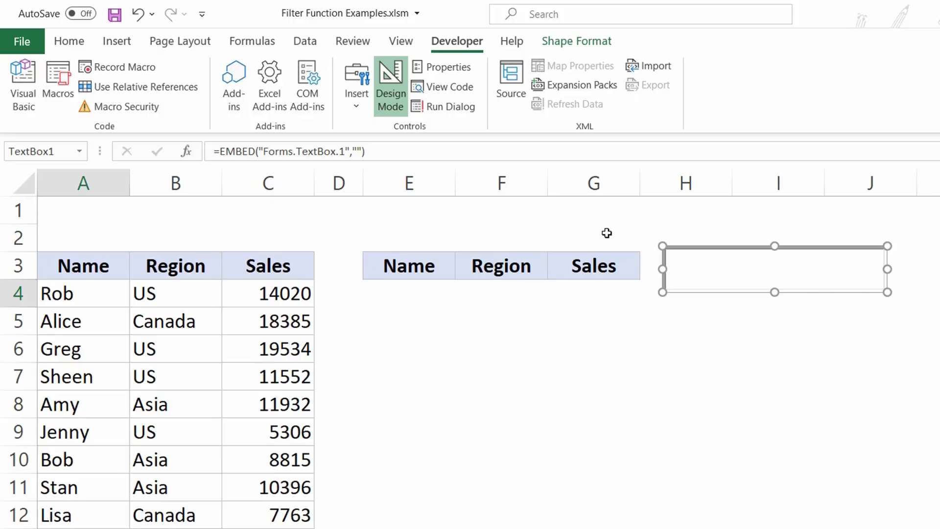
click(511, 212)
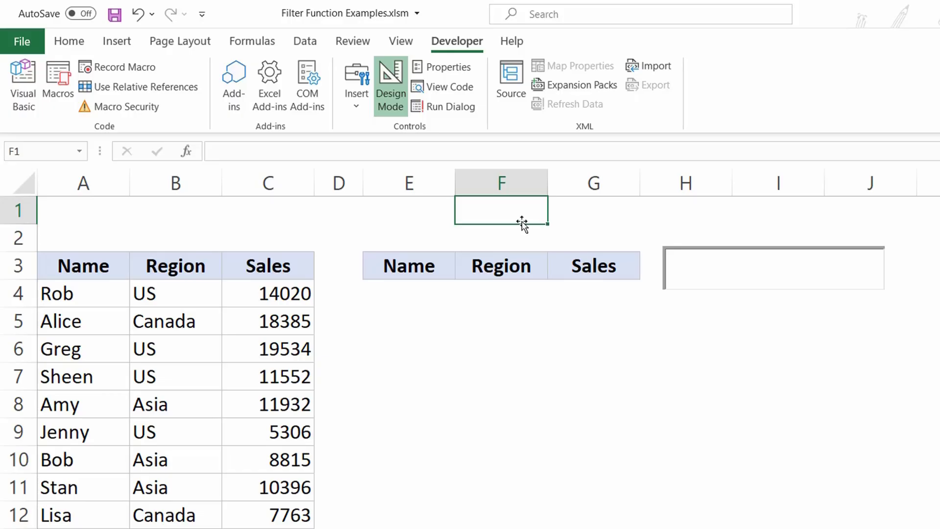
Open the text box's code in the Visual Basic editor and display its Properties window
double_click(726, 268)
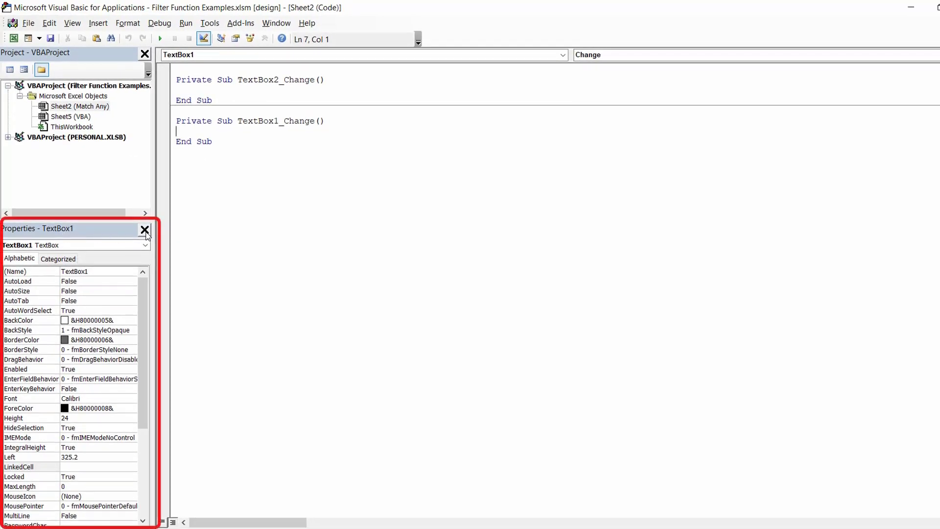
click(144, 230)
click(72, 23)
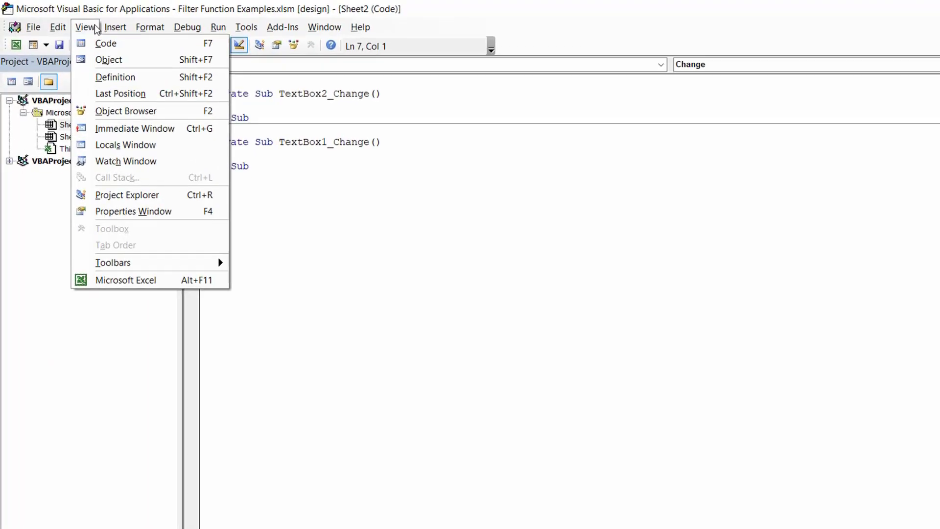
click(152, 213)
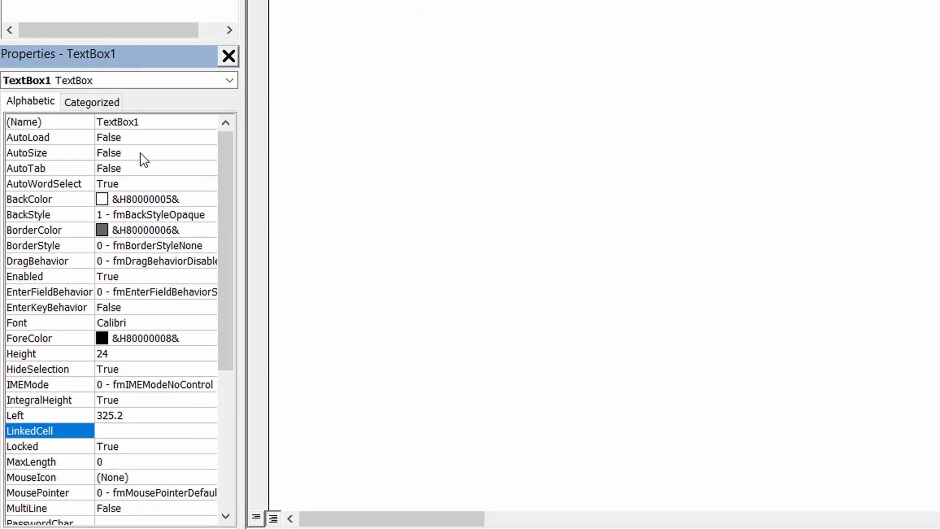
Set the text box's LinkedCell property to F1 and close the Visual Basic editor to return to the worksheet
scroll(81, 416, down, 4)
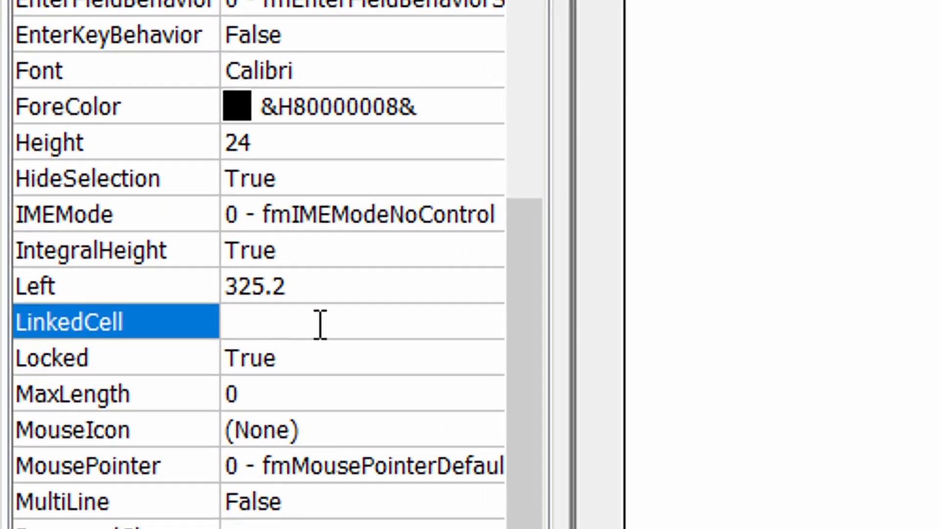
click(321, 324)
text(F)
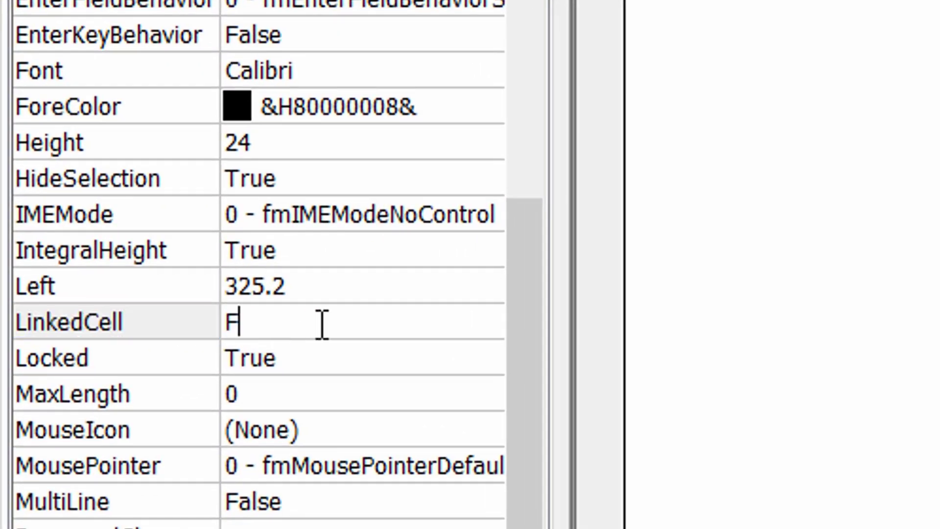
text(1)
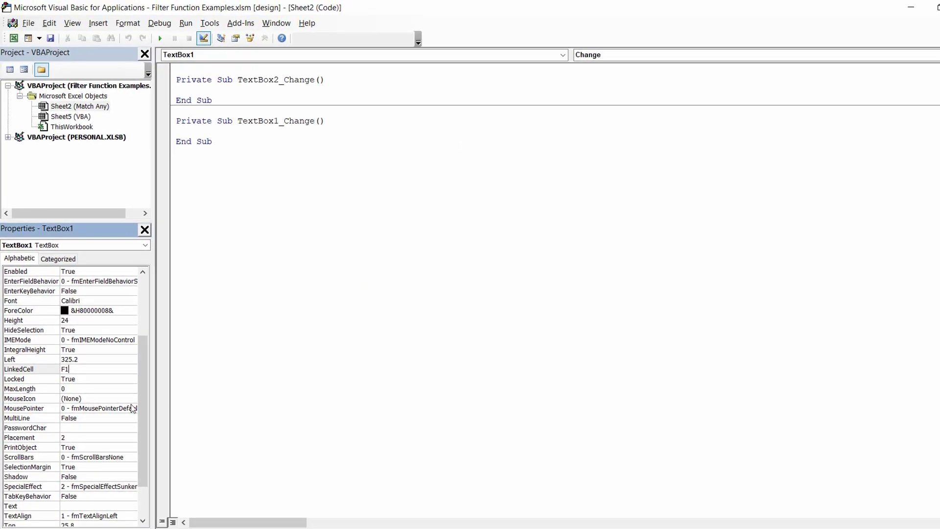
click(939, 6)
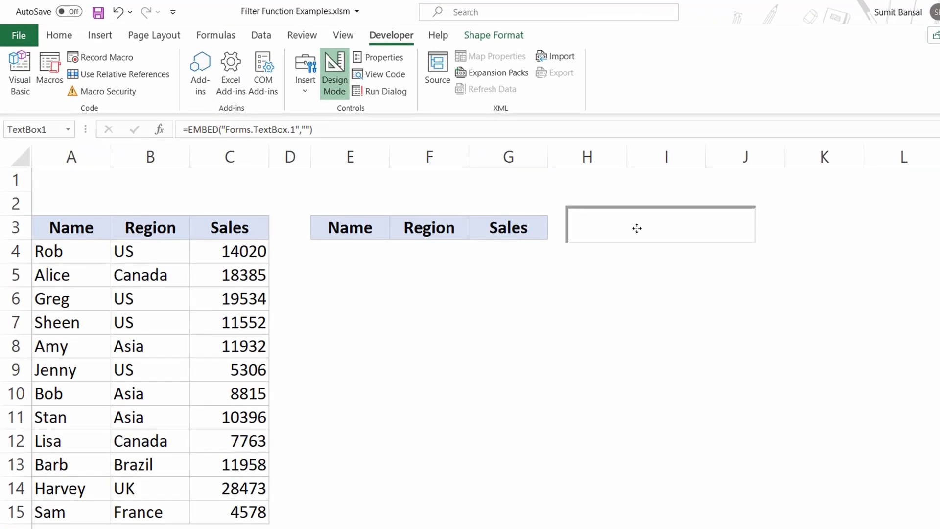
Nudge the text box slightly, turn off Design Mode and place the cursor inside the text box
click(637, 228)
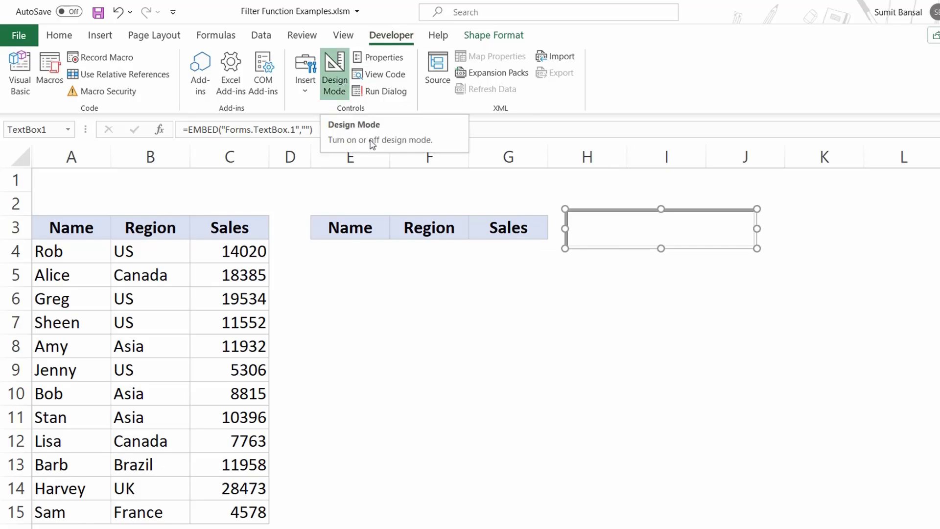
mouse_move(636, 234)
mouse_down()
mouse_move(608, 275)
mouse_move(732, 274)
mouse_move(657, 264)
mouse_move(637, 230)
mouse_up()
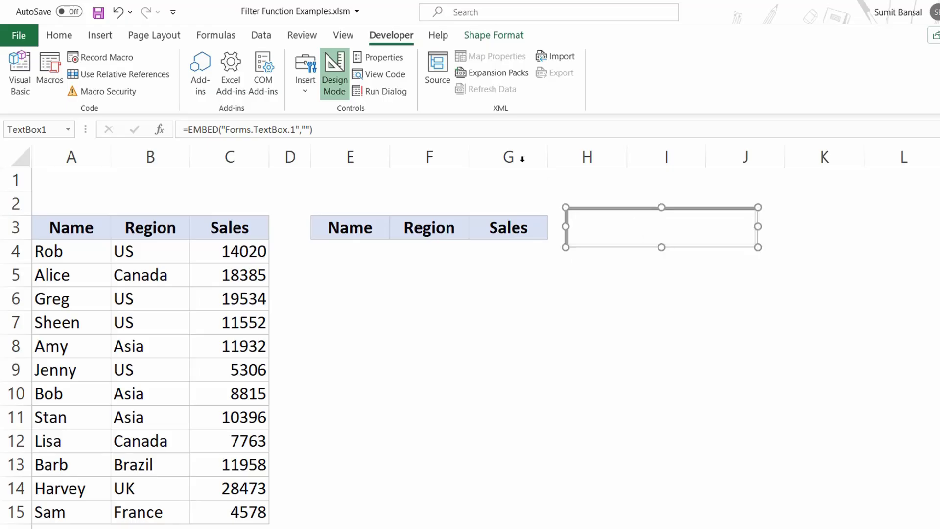
click(334, 74)
click(620, 228)
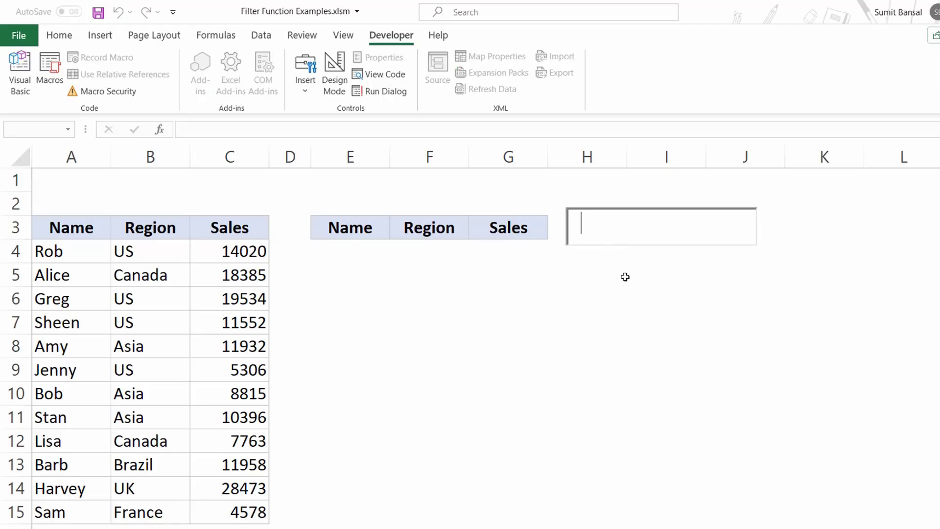
Test the link to F1 by entering Asia, UK and Test in the text box, clearing it after each entry
text(Asia)
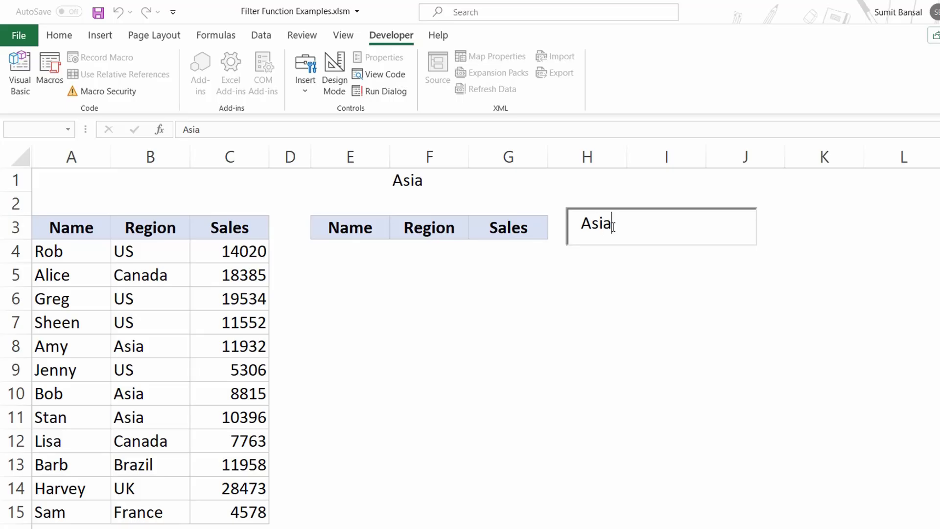
key(BackSpace)
key(BackSpace)
key(BackSpace)
key(BackSpace)
text(UK)
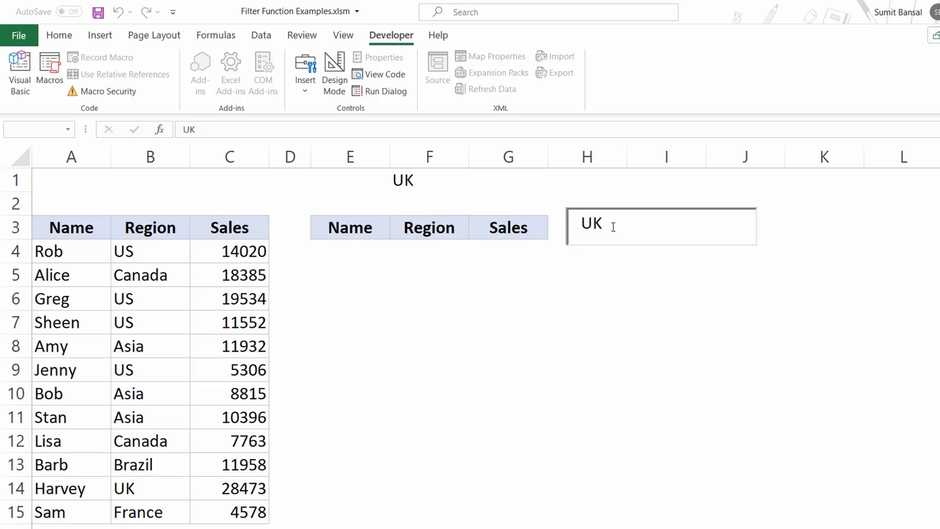
key(BackSpace)
key(BackSpace)
text(Test)
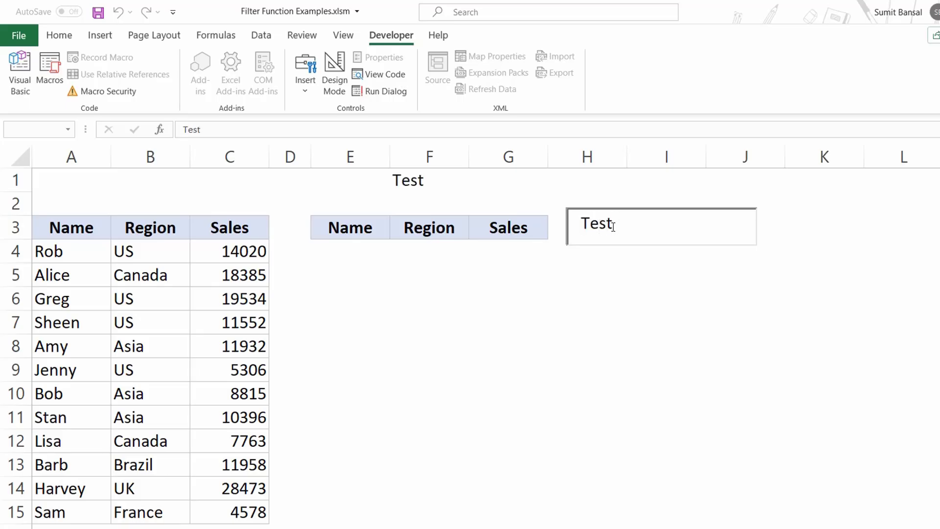
key(BackSpace)
key(BackSpace)
key(BackSpace)
key(BackSpace)
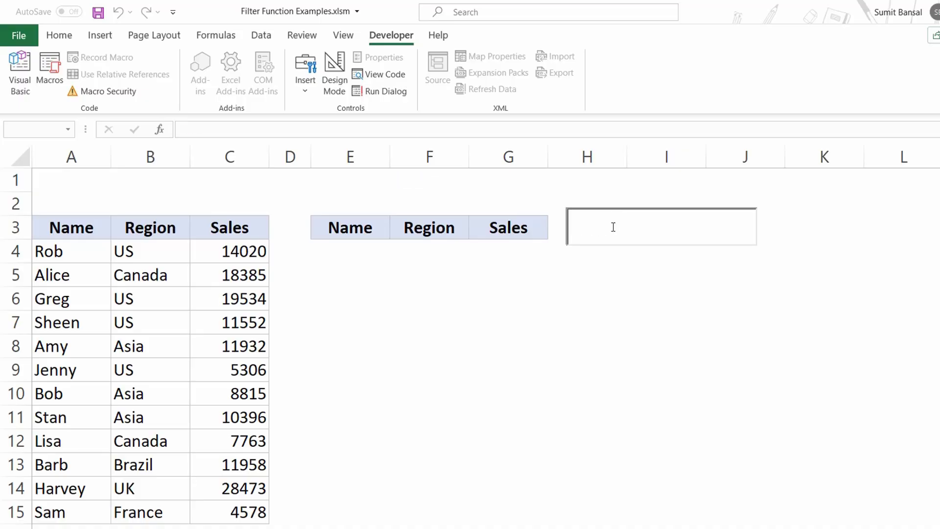
Enter U in the text box and start a FILTER formula in E4 with A4:C15 as the array
text(U)
click(375, 251)
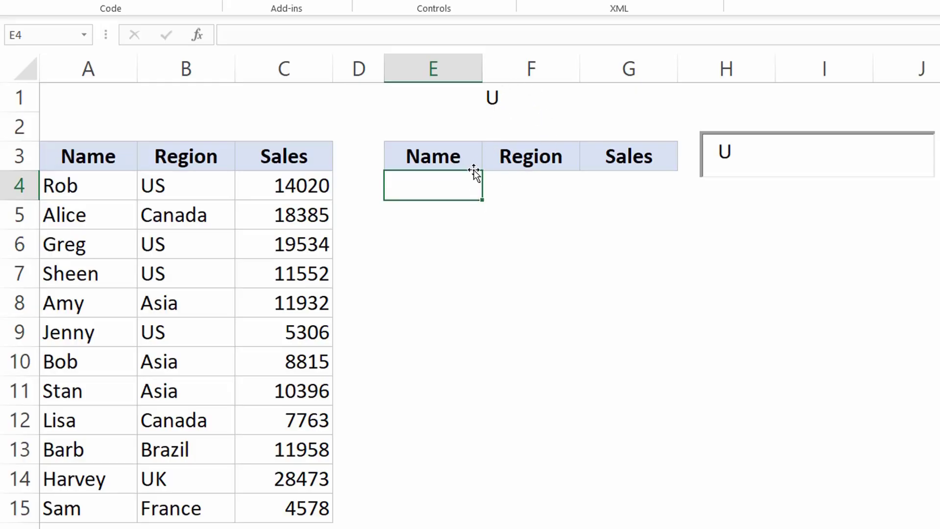
text(=filt)
key(Tab)
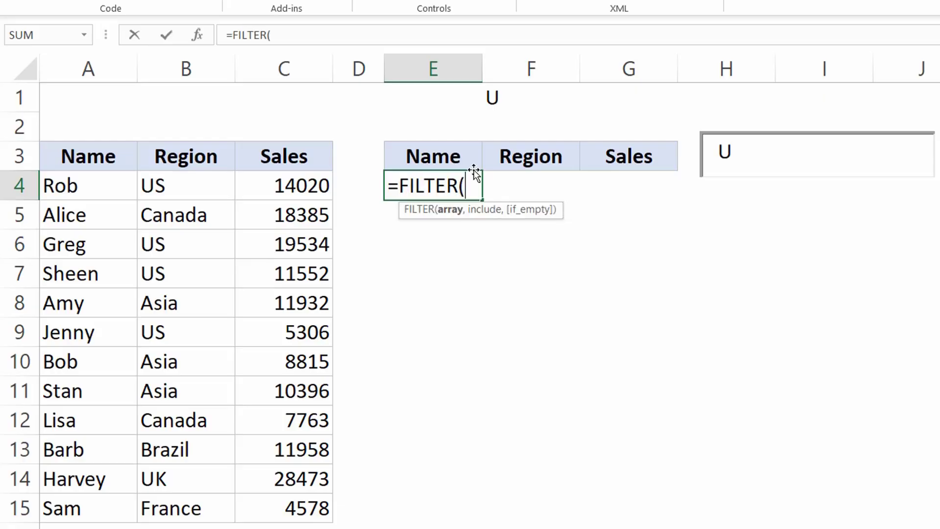
drag(62, 187, 313, 509)
text(,)
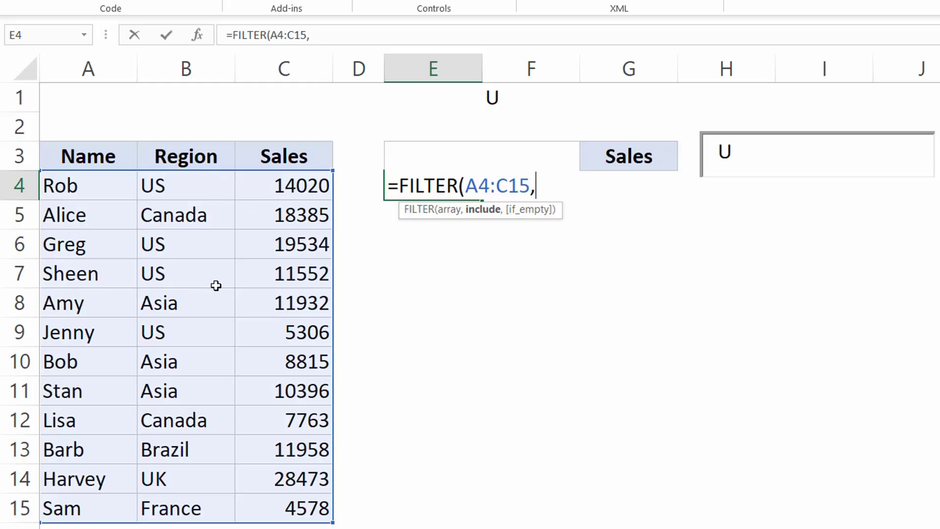
Add SEARCH(F1,B4:B15) as the include argument of the FILTER formula in E4
text(sear)
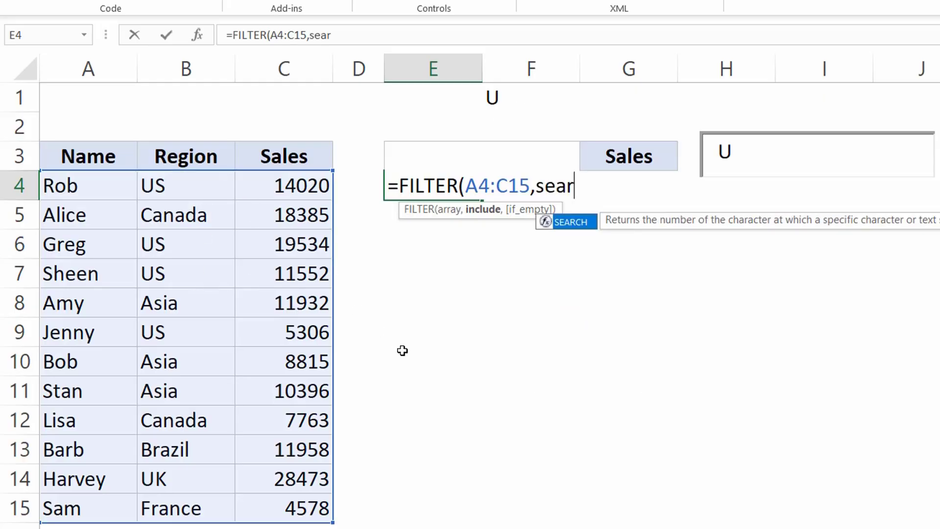
key(Tab)
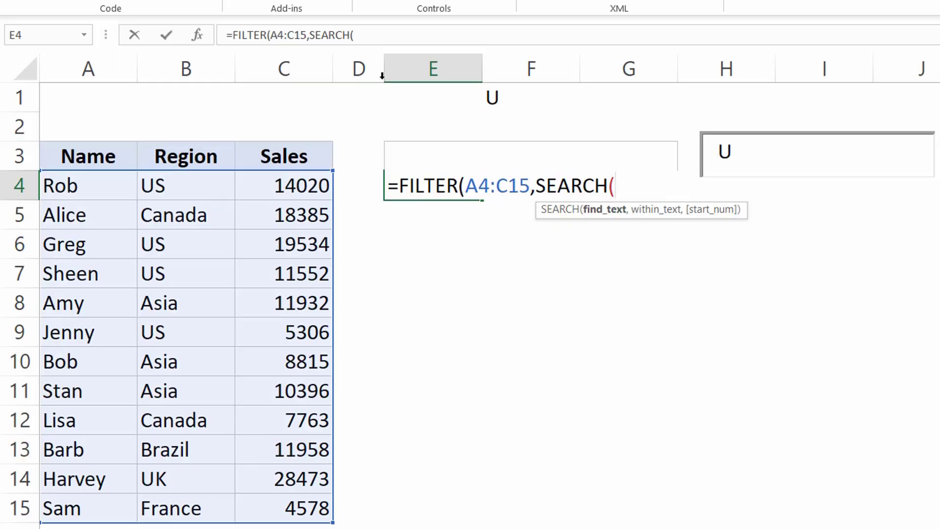
click(495, 96)
text(,)
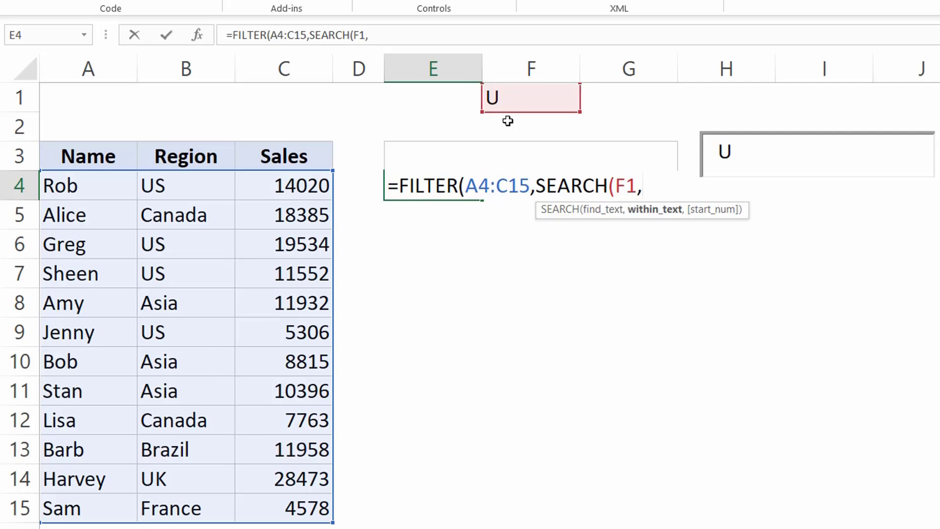
drag(203, 185, 199, 508)
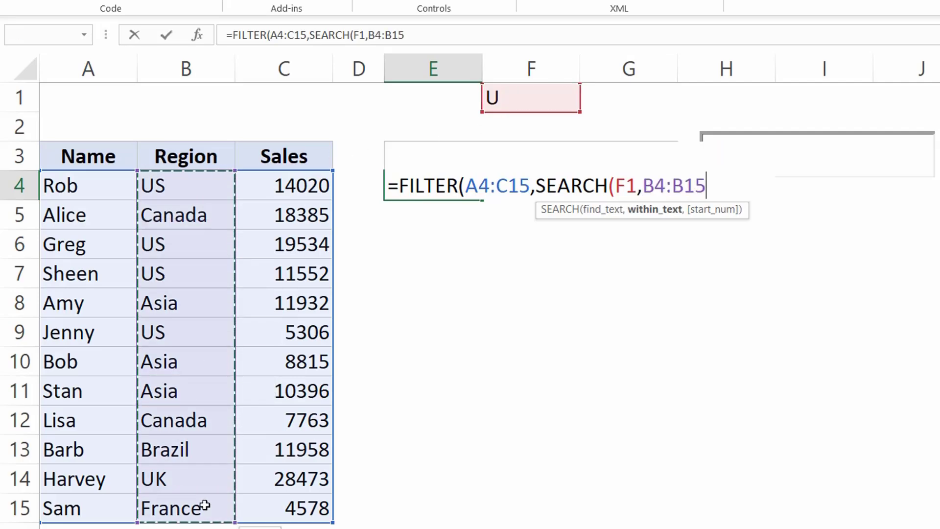
text())
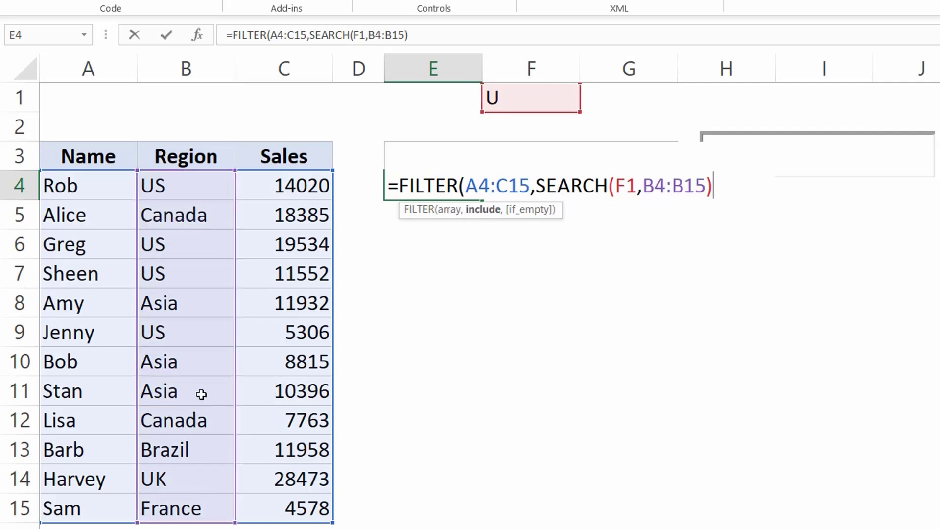
Evaluate the SEARCH(F1,B4:B15) part of the formula in place, restore it and put the cursor before SEARCH
drag(536, 185, 711, 184)
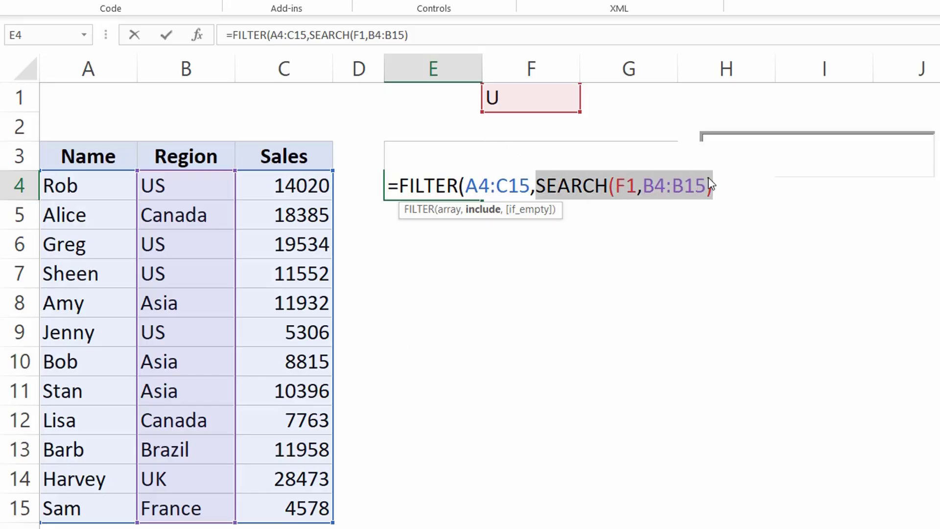
key(F9)
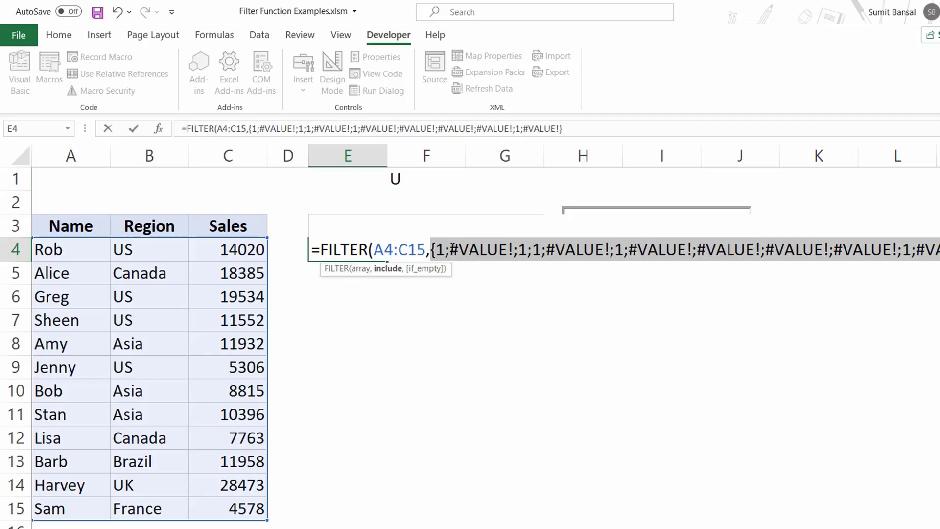
key(ctrl+z)
click(430, 251)
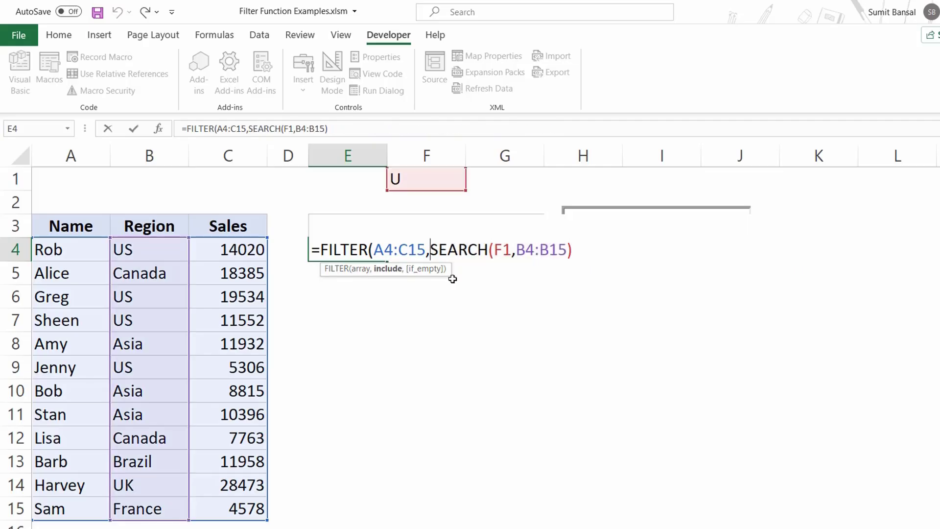
Wrap the SEARCH part of the E4 formula in ISNUMBER and complete it as =FILTER(A4:C15,ISNUMBER(SEARCH(F1,B4:B15)))
text(ISNMU)
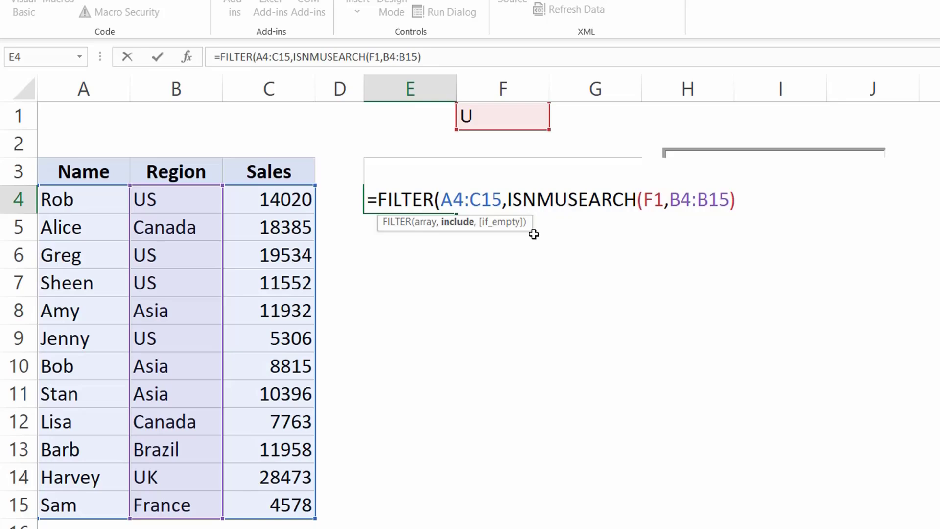
key(BackSpace)
key(BackSpace)
text(UMBER()
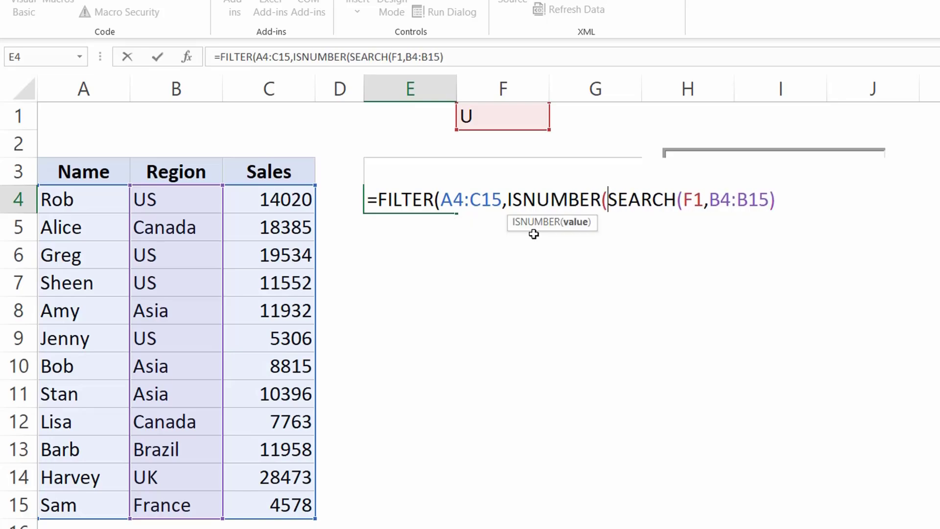
click(782, 203)
text())
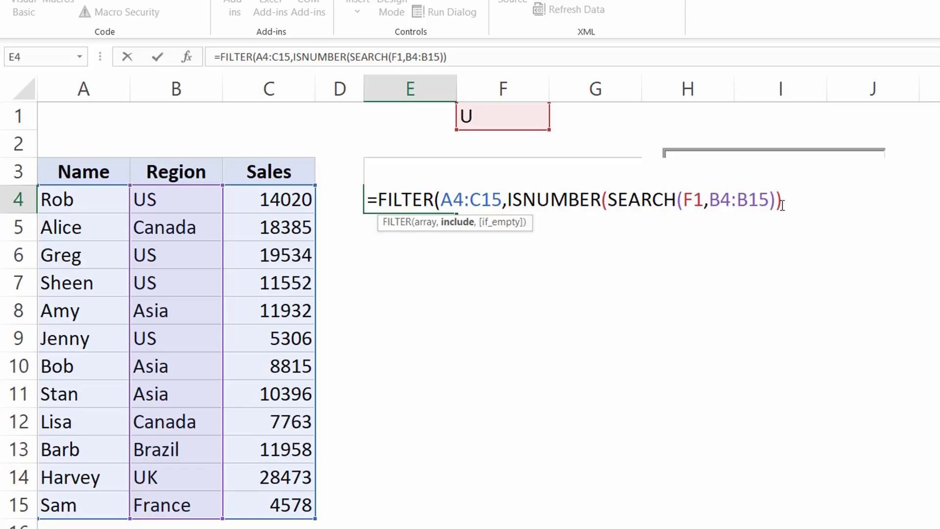
text())
key(Return)
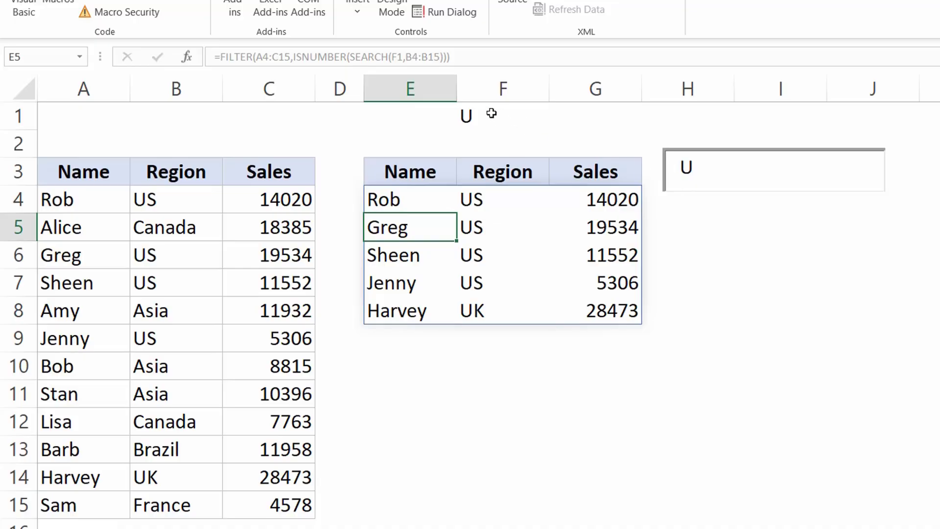
Test the filter by replacing the text box entry with as and then with ca
click(719, 167)
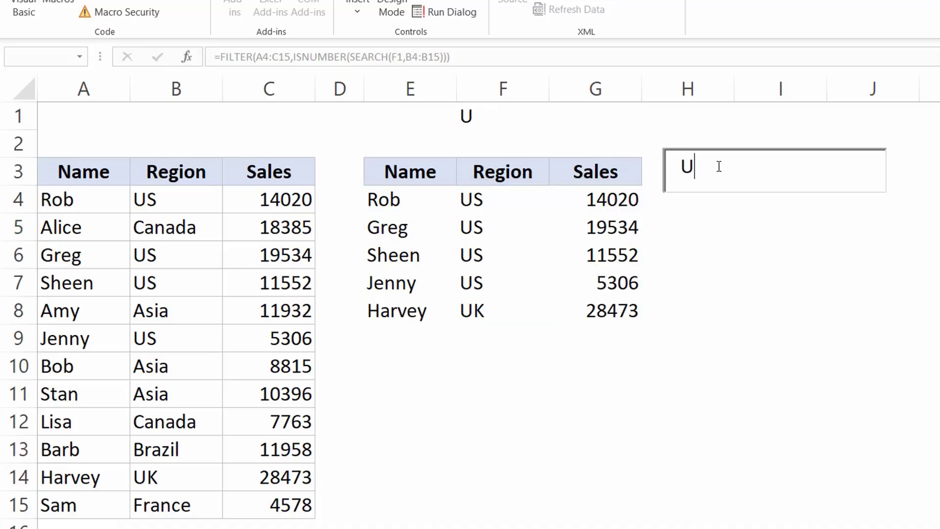
key(BackSpace)
text(as)
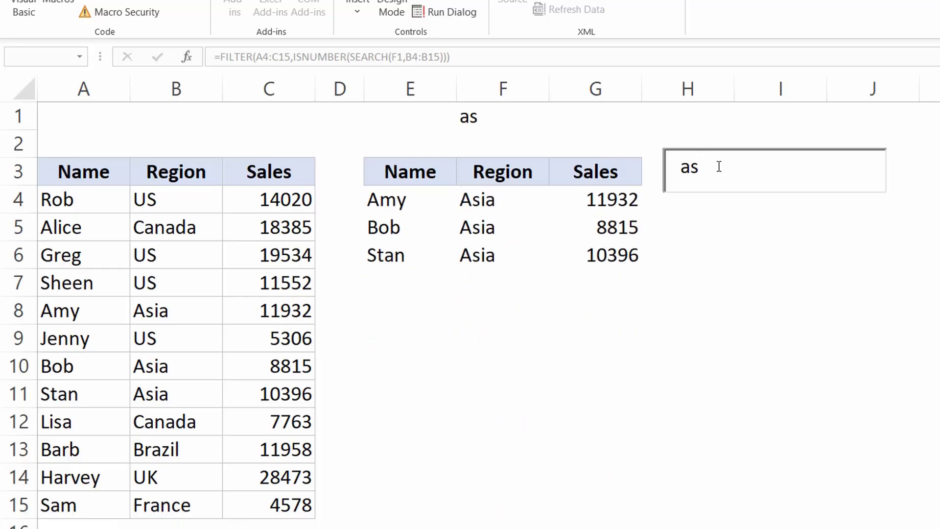
key(BackSpace)
key(BackSpace)
text(ca)
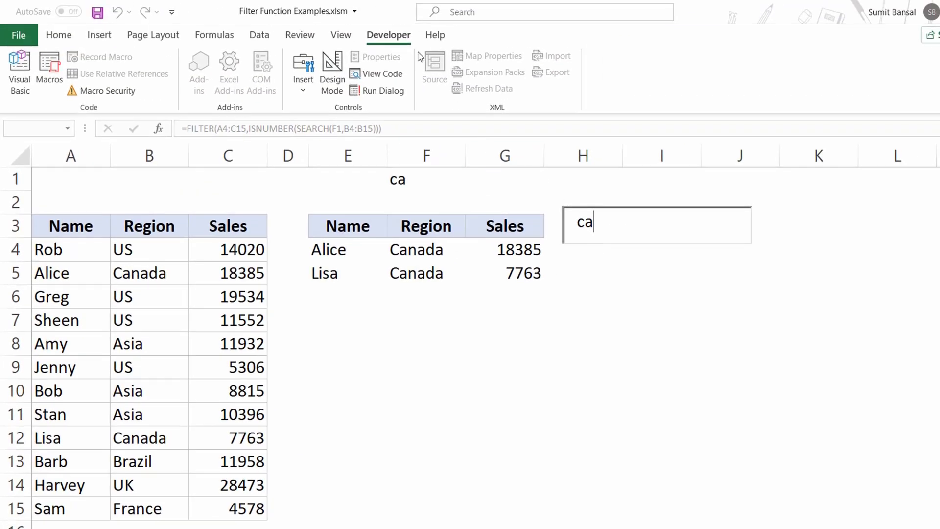
Move the text box over F1, above the headers of the filtered table, using Design Mode and turning it off again
click(338, 93)
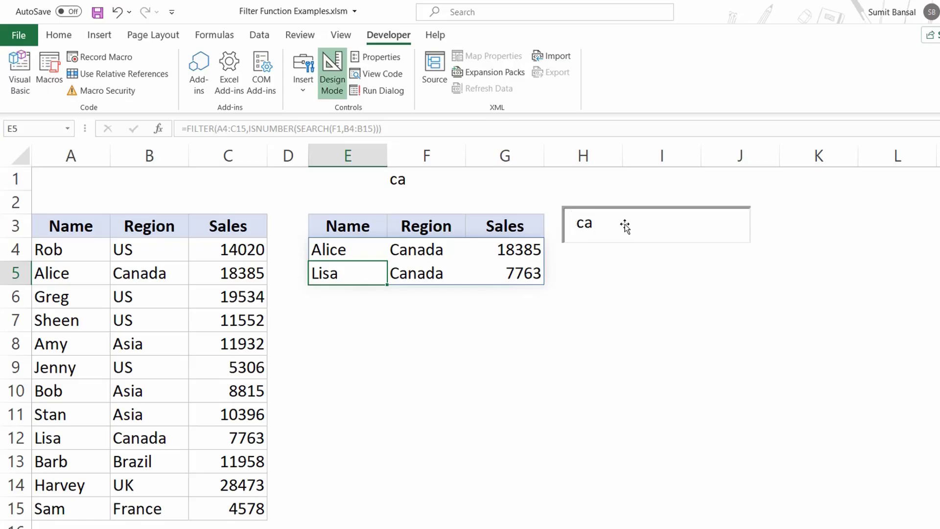
drag(623, 224, 395, 188)
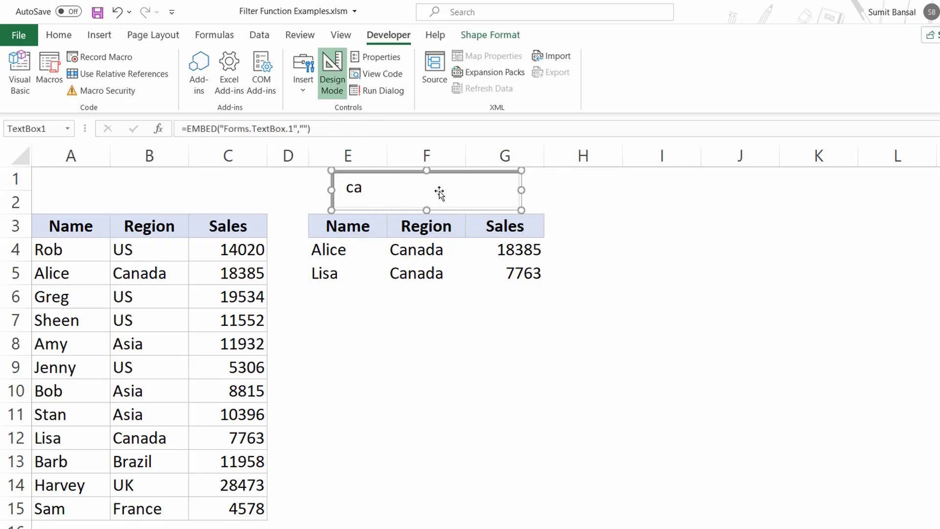
click(333, 74)
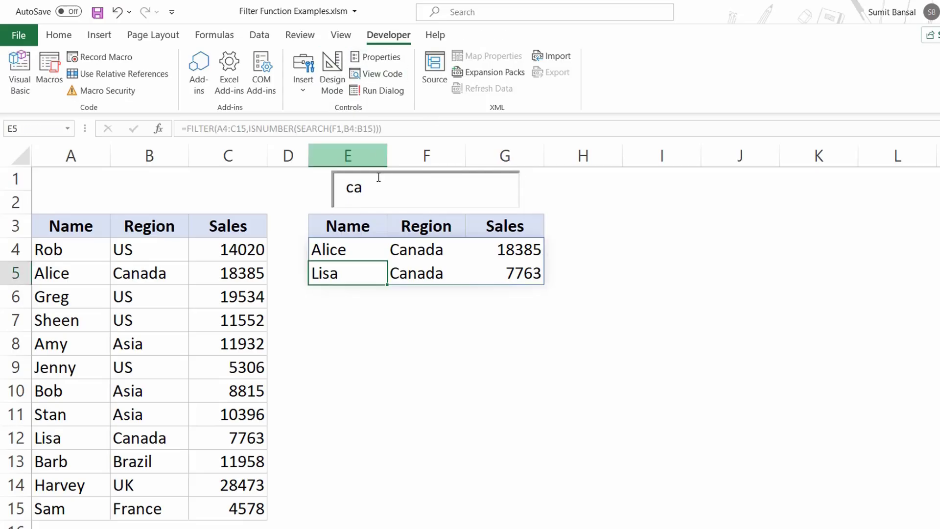
Test the moved text box by replacing its contents with as, and clear it again
click(380, 192)
key(BackSpace)
text(As)
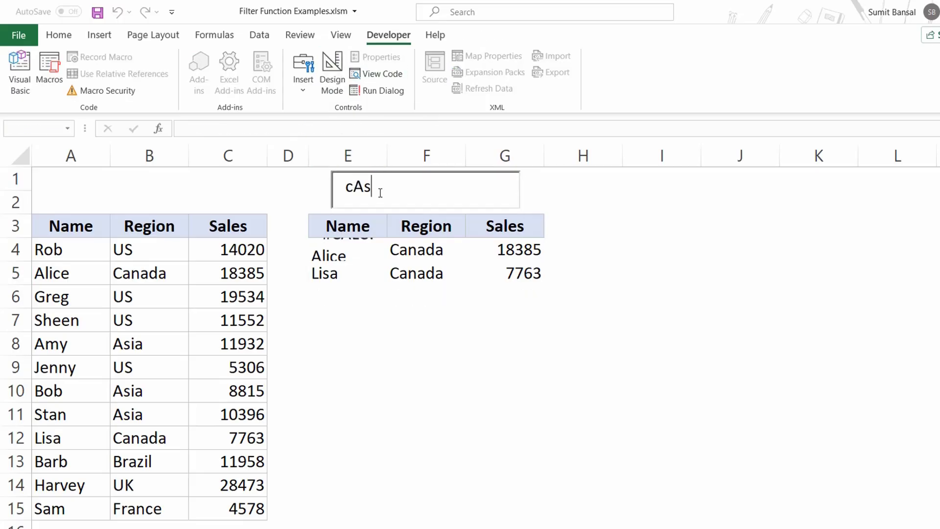
key(BackSpace)
key(BackSpace)
key(BackSpace)
text(as)
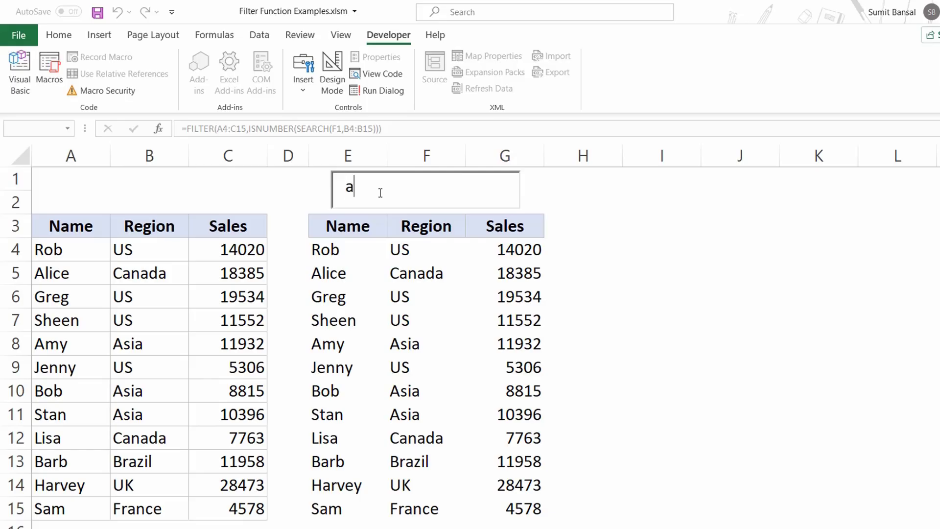
key(BackSpace)
key(BackSpace)
Add "Not Found" as the if_empty argument of the FILTER formula in E4
click(335, 253)
key(F2)
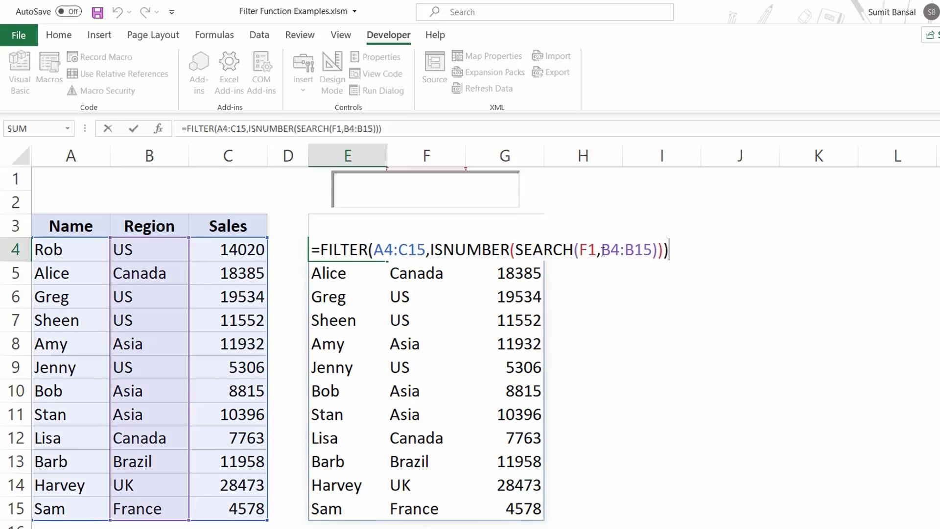
click(664, 250)
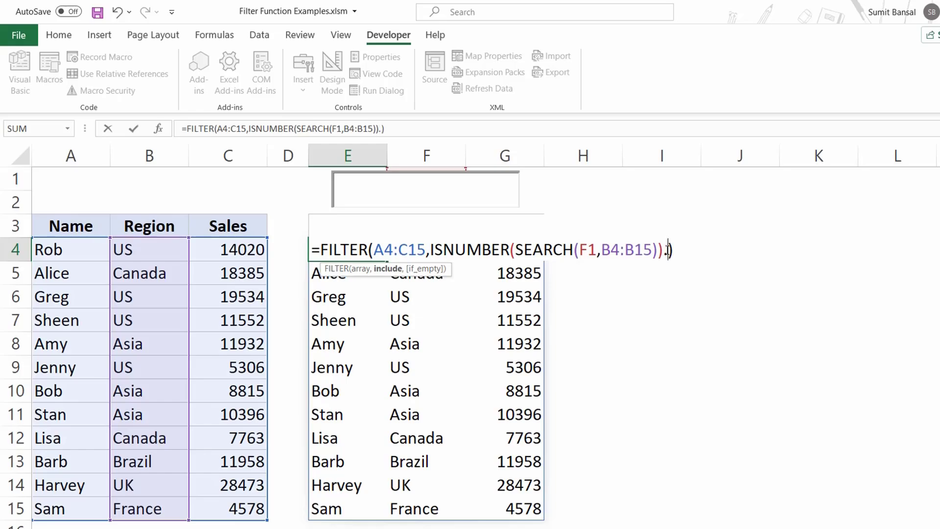
text(,)
text("Not Fo)
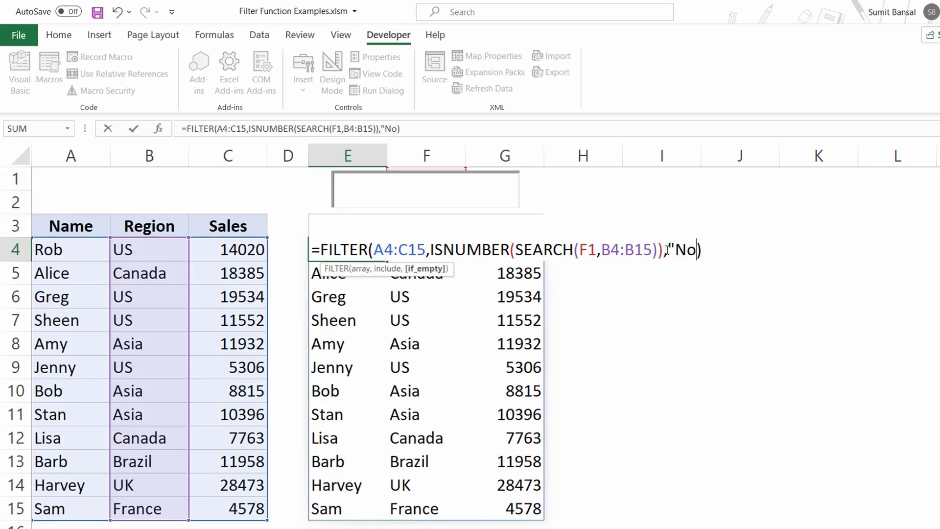
text(und)
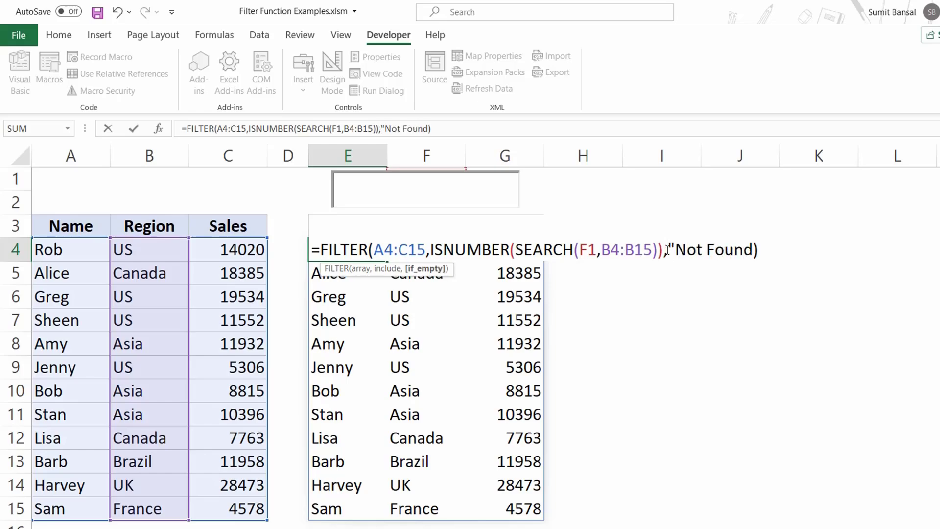
text(")
key(Return)
Test the if_empty argument by entering za and b in the text box, clearing it after each entry
click(370, 186)
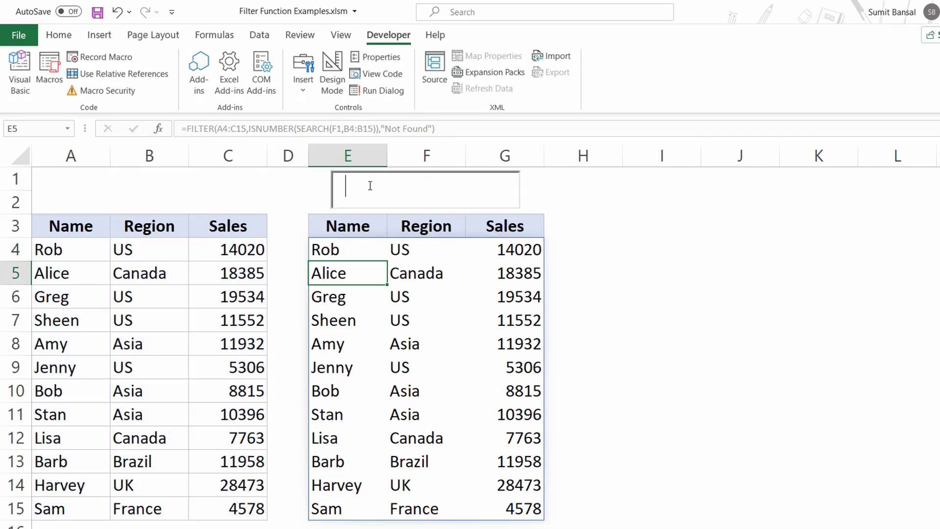
text(z)
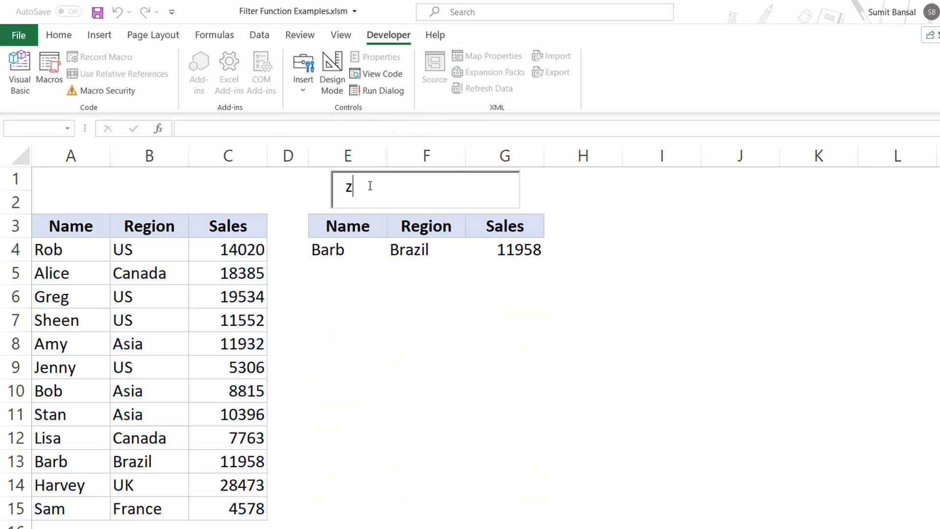
text(a)
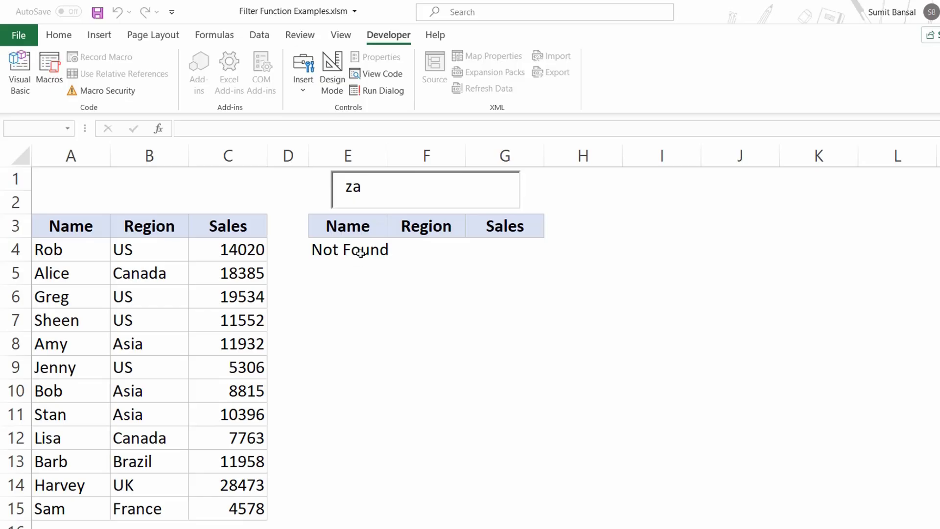
key(BackSpace)
key(BackSpace)
text(b)
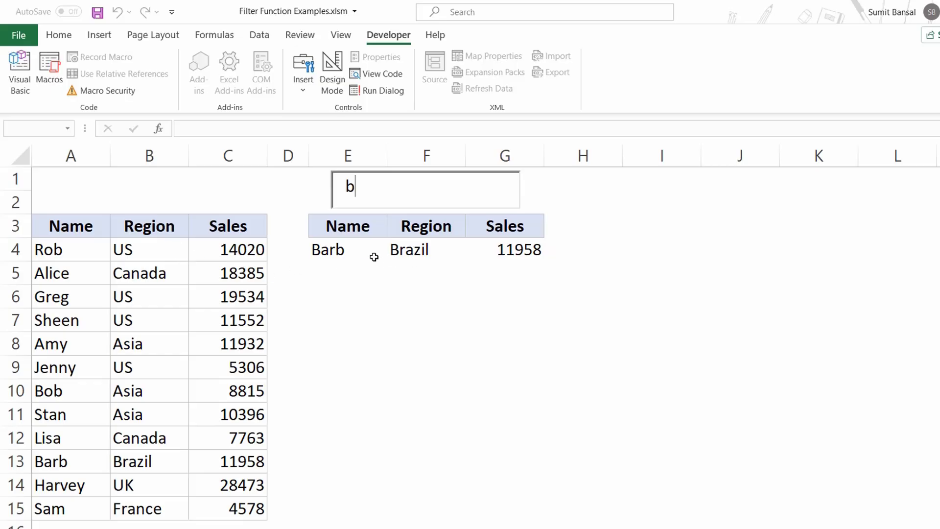
key(BackSpace)
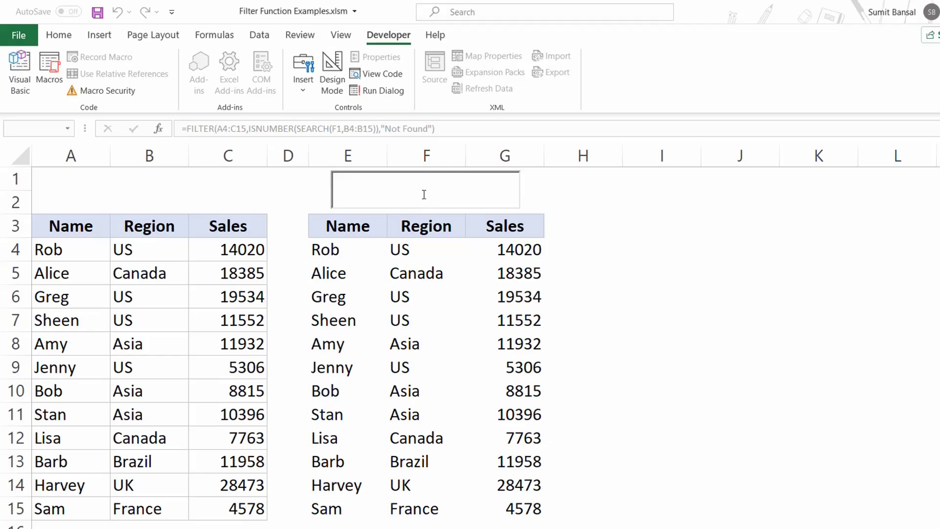
Enter a in the text box and move the box off F1 to beside the filtered table, over columns H to J
text(a)
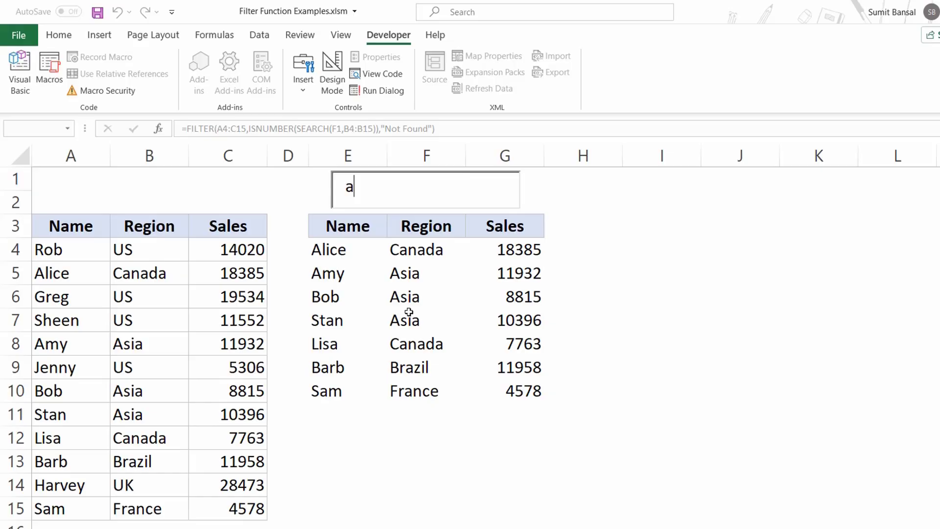
click(332, 74)
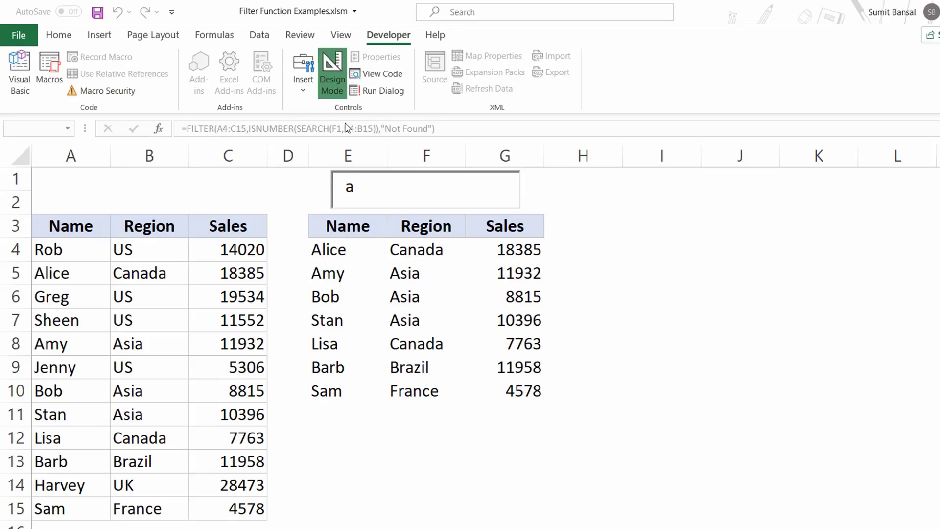
drag(420, 192, 654, 244)
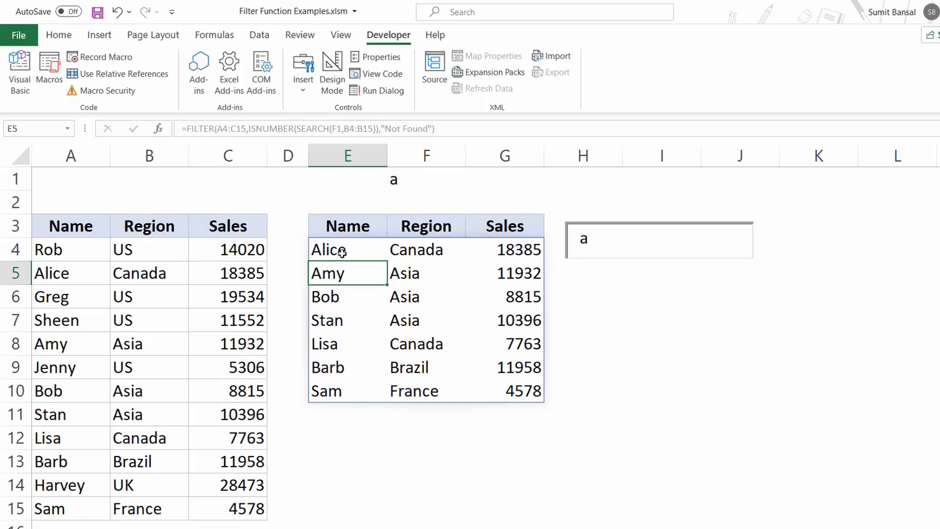
Delete the formula in E4 and start a new FILTER formula there with A4:C15 as the array
click(343, 253)
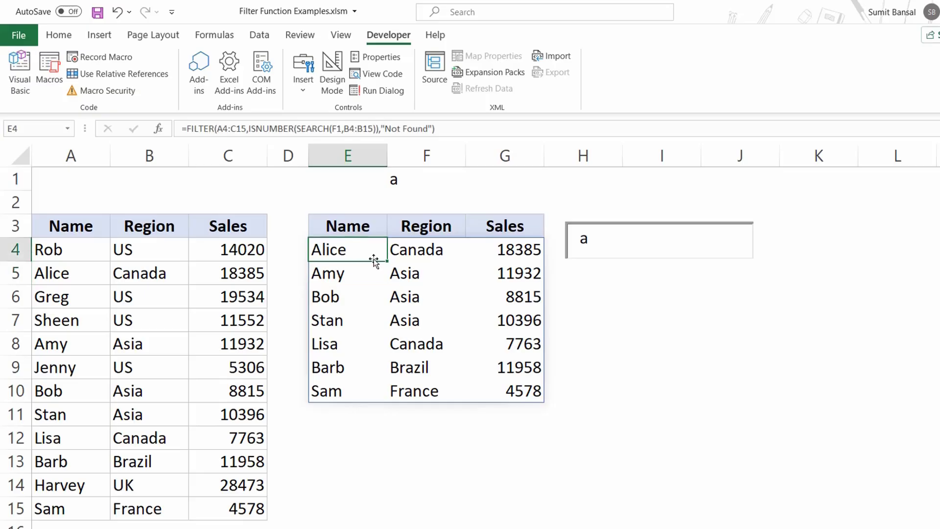
key(Delete)
text(=fil)
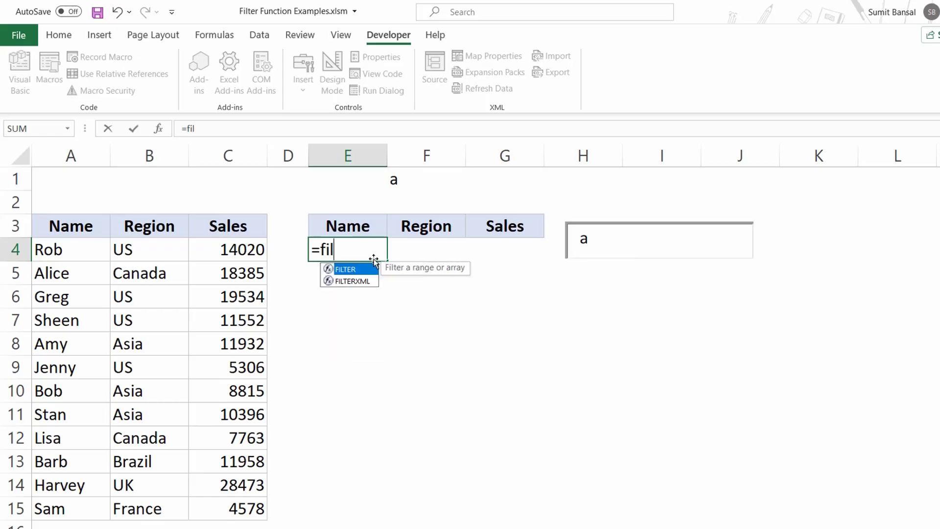
key(Tab)
drag(49, 249, 234, 516)
text(,)
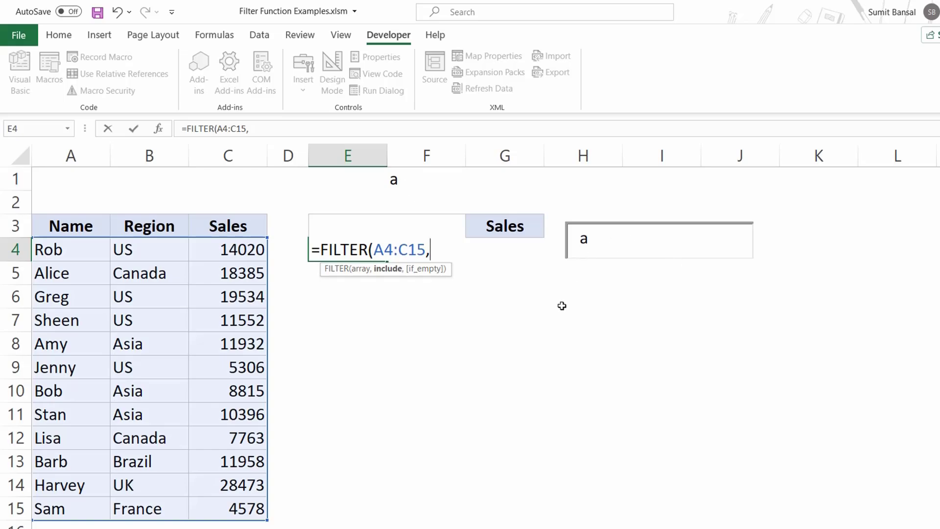
Begin the include argument with LEFT on B4:B15, using LEN(F1) as the number of characters
text(le)
key(Tab)
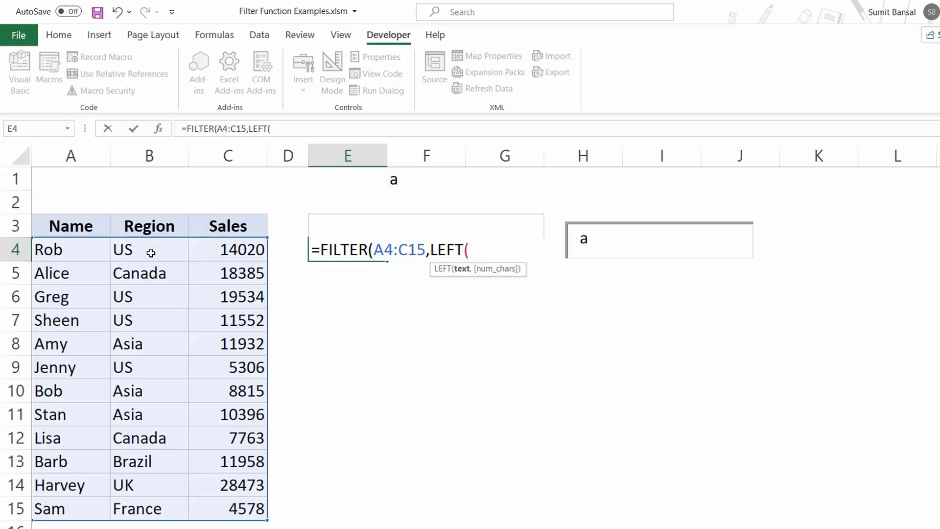
drag(150, 249, 171, 504)
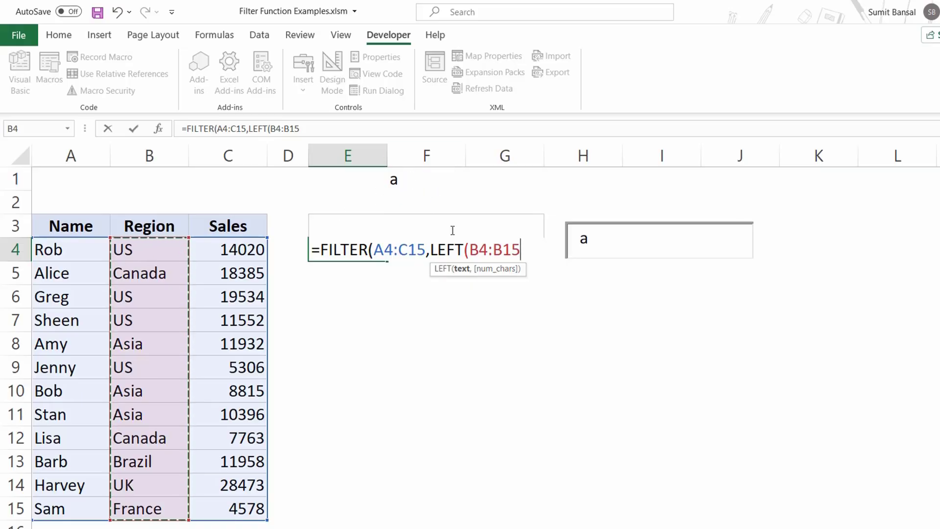
text(,len)
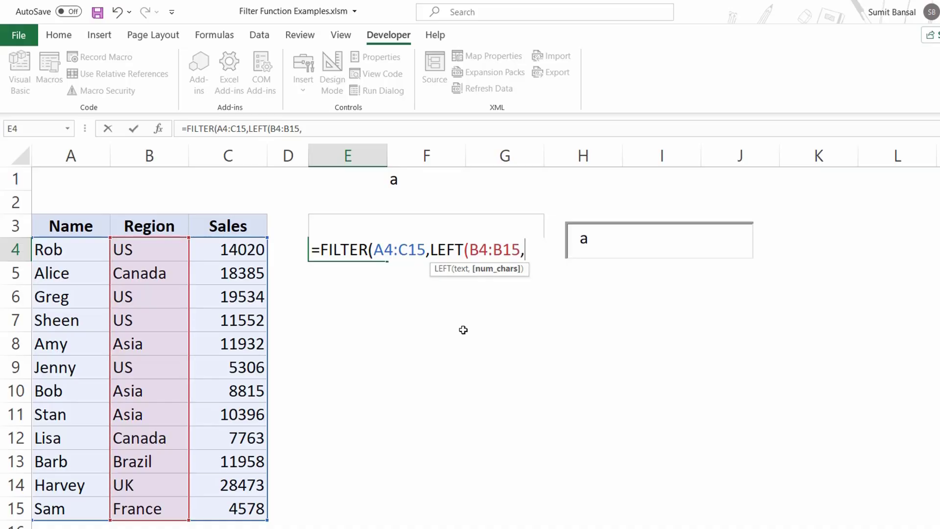
key(Tab)
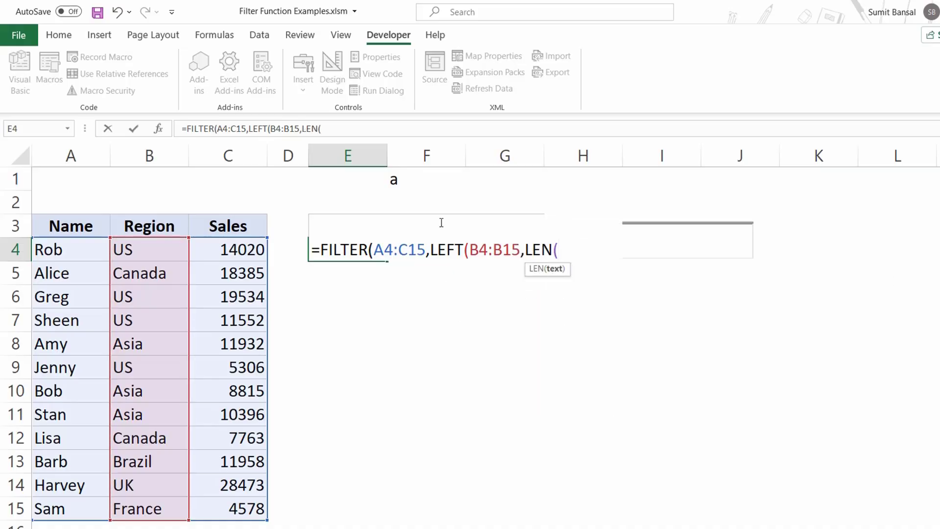
click(416, 179)
text())
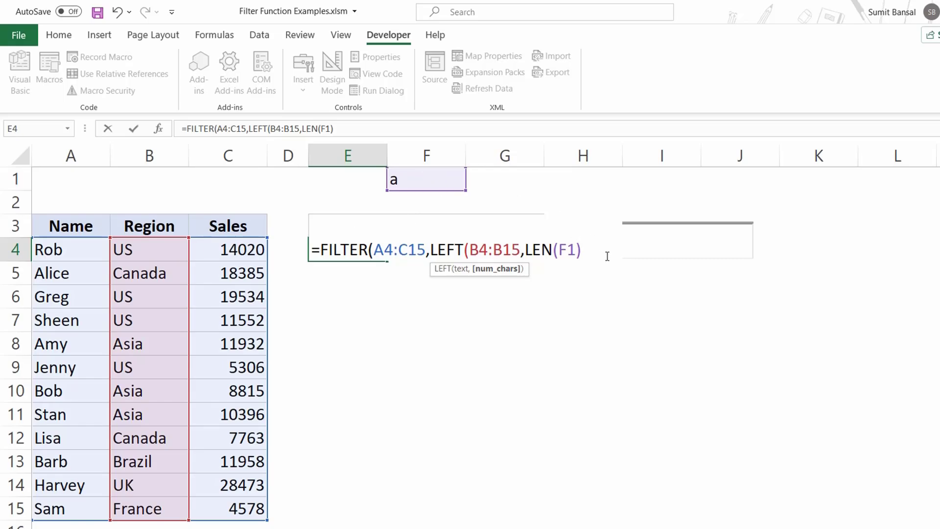
Add the comparison =F1 after LEN(F1) and enter the formula as =FILTER(A4:C15,LEFT(B4:B15,LEN(F1)=F1))
text(=)
click(432, 182)
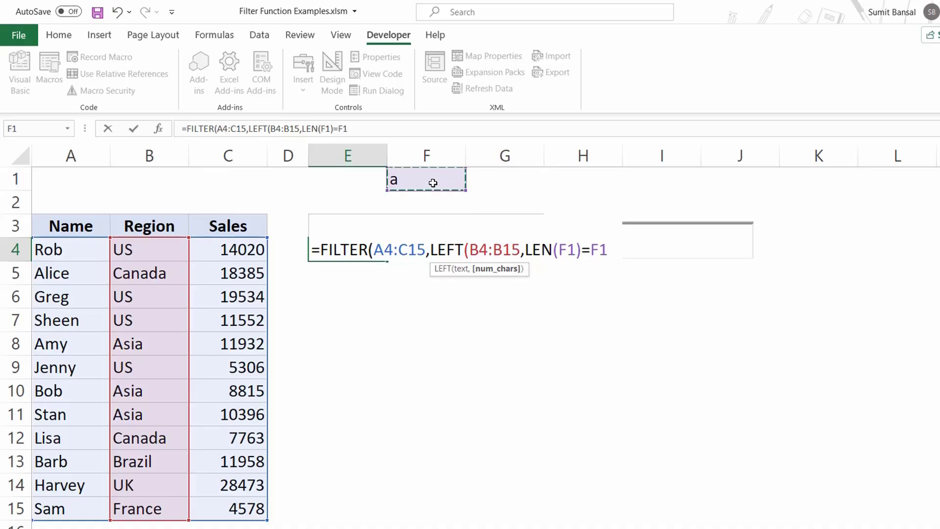
text()))
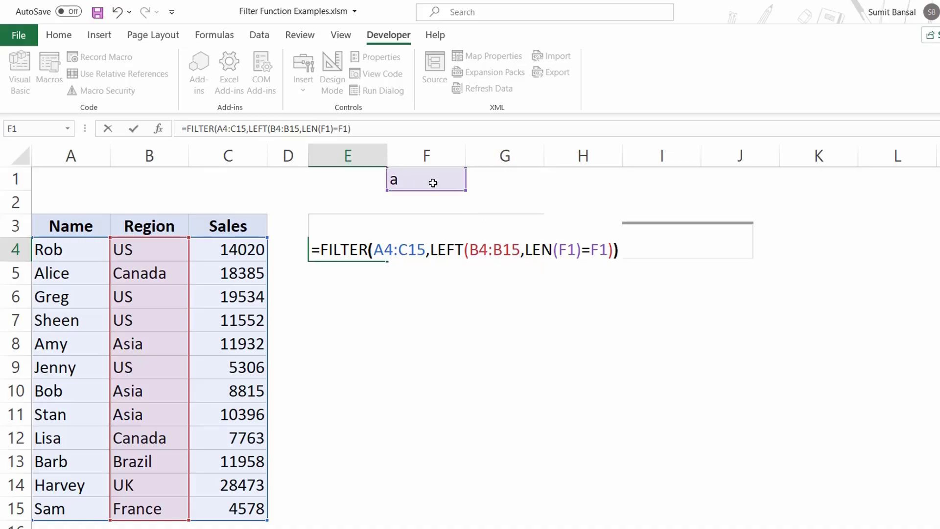
key(Return)
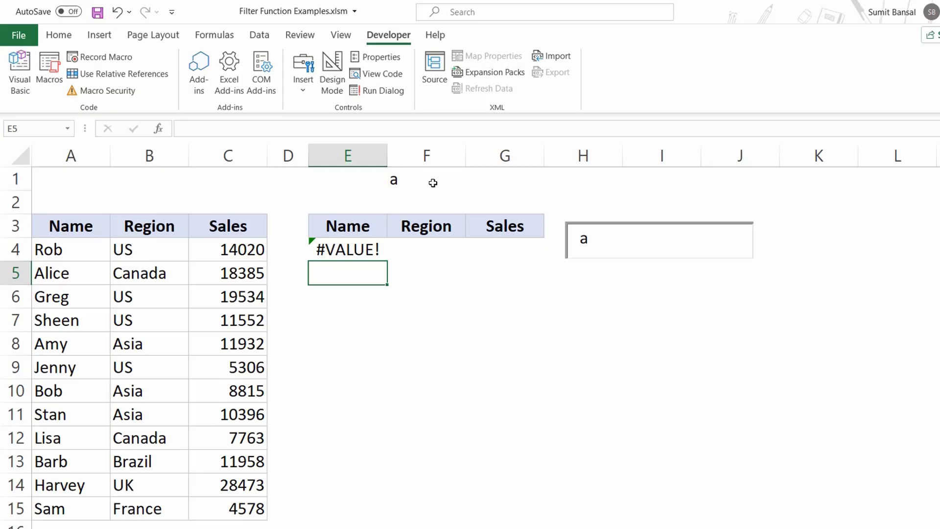
Correct the parentheses in E4 so the formula reads =FILTER(A4:C15,LEFT(B4:B15,LEN(F1))=F1)
double_click(364, 248)
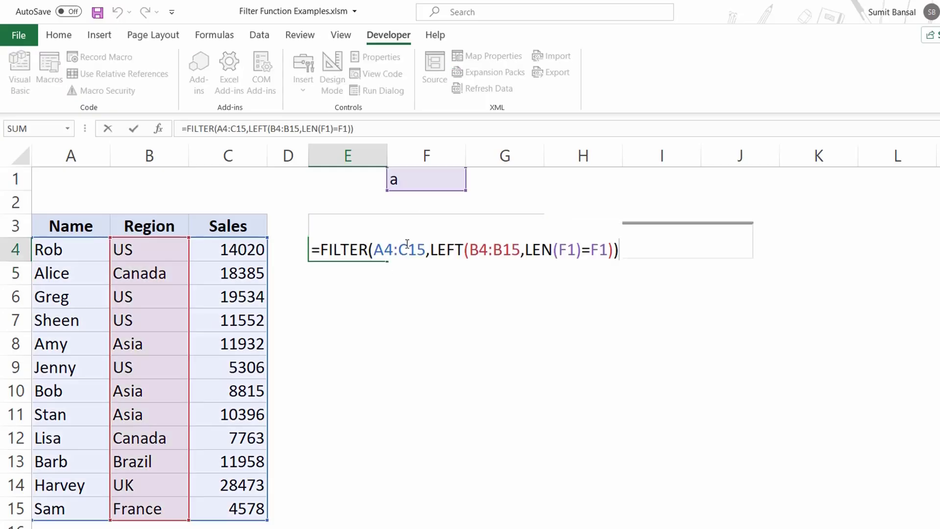
click(582, 249)
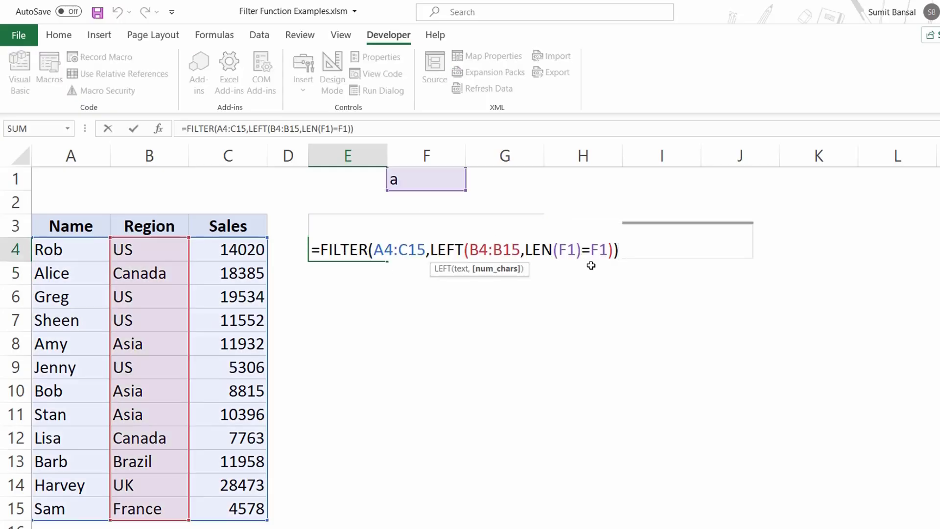
text())
click(630, 248)
key(BackSpace)
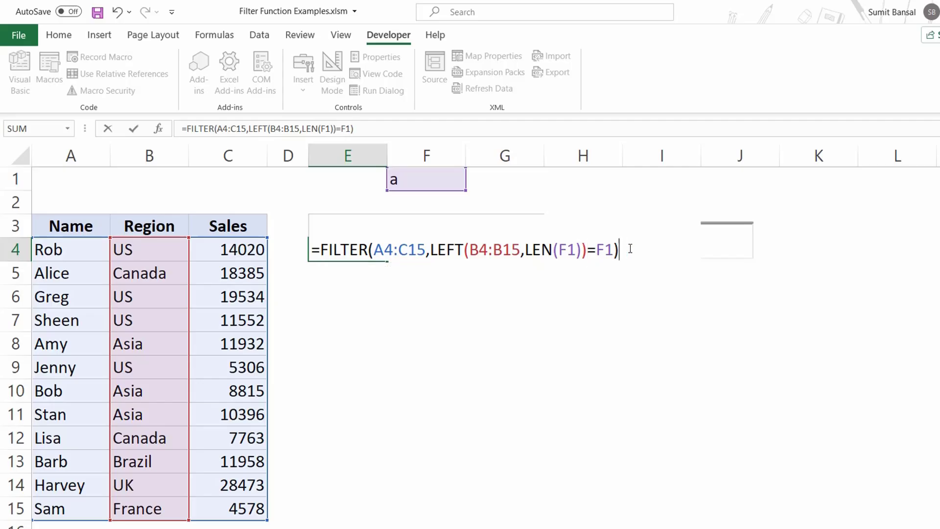
key(Return)
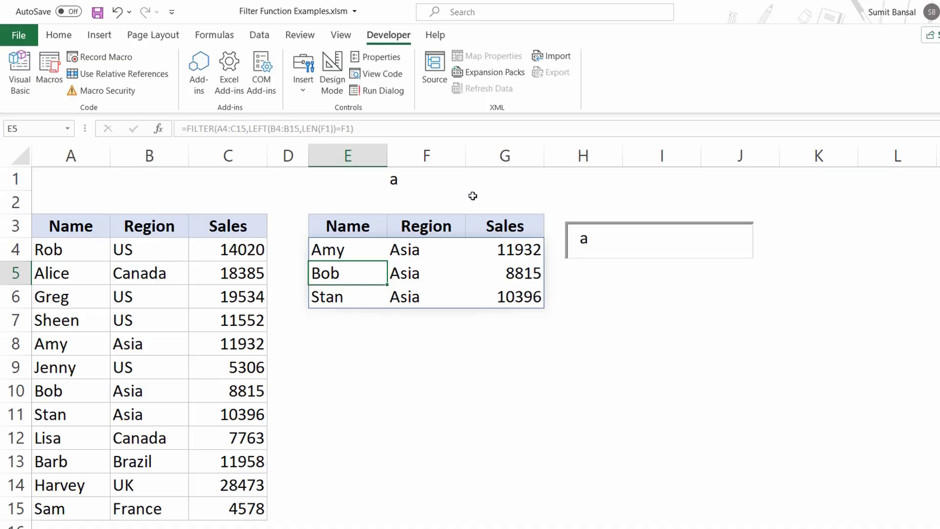
Test the starting-letter filter by replacing the search box text with u and after that with c
click(612, 243)
key(BackSpace)
text(u)
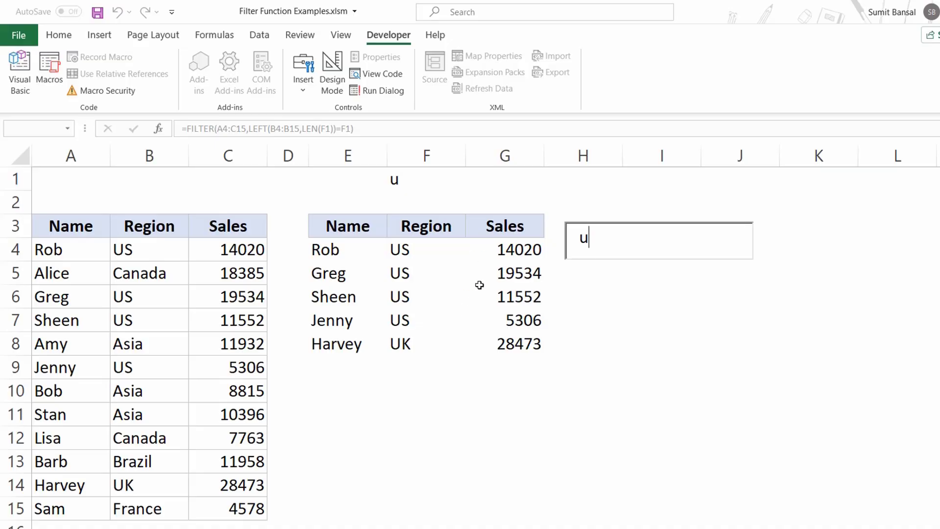
key(BackSpace)
text(c)
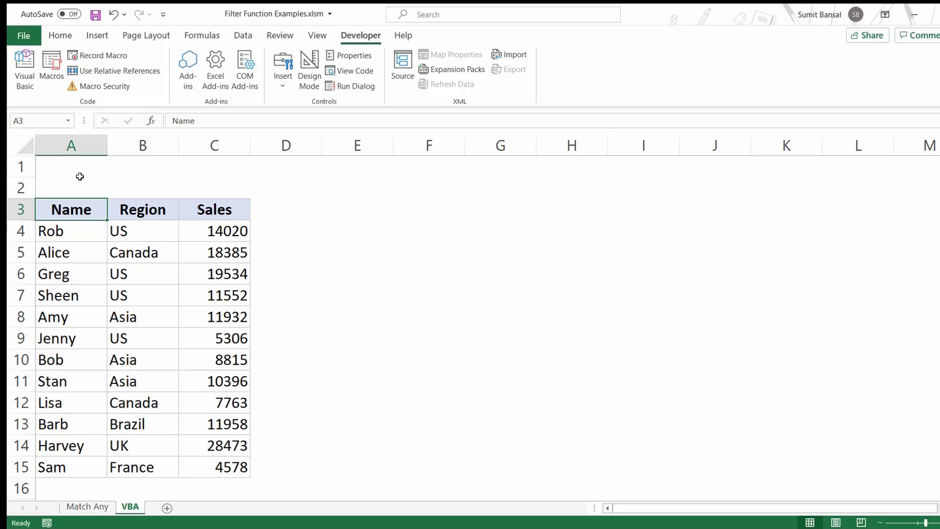
Copy A3:C15 on the VBA sheet to E3 and convert the copy into an Excel table with headers
drag(77, 210, 254, 482)
key(ctrl+c)
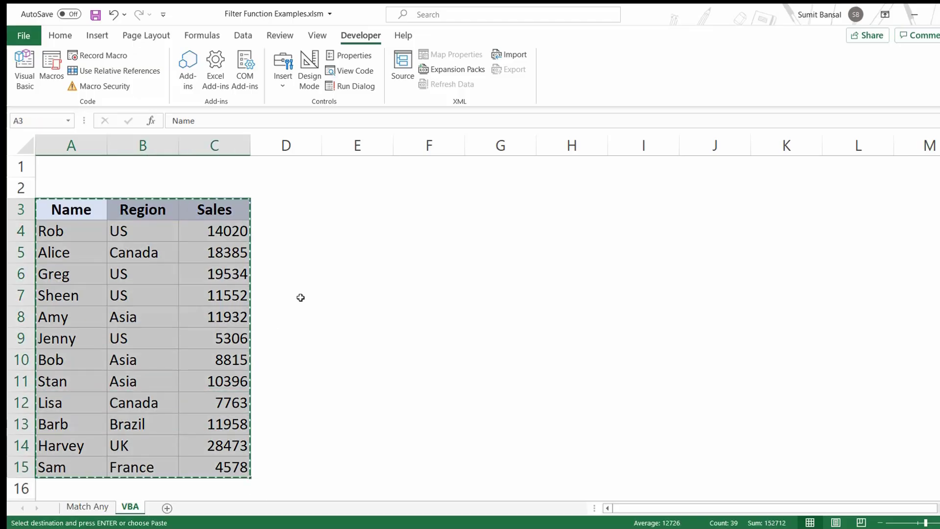
click(349, 207)
key(ctrl+v)
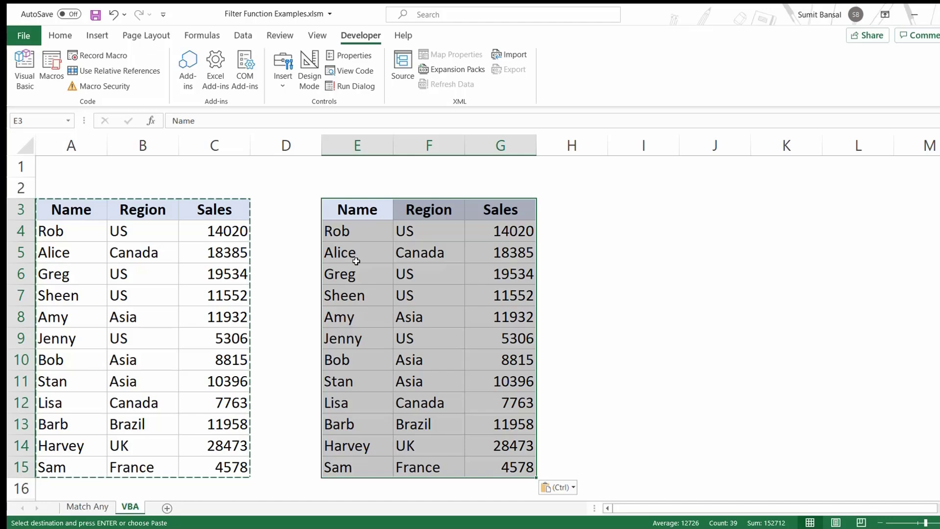
key(ctrl+t)
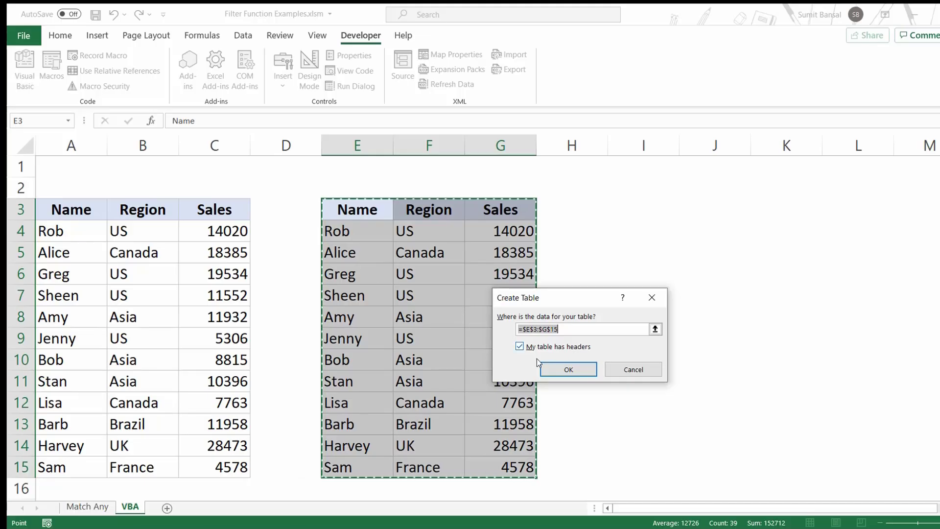
click(556, 371)
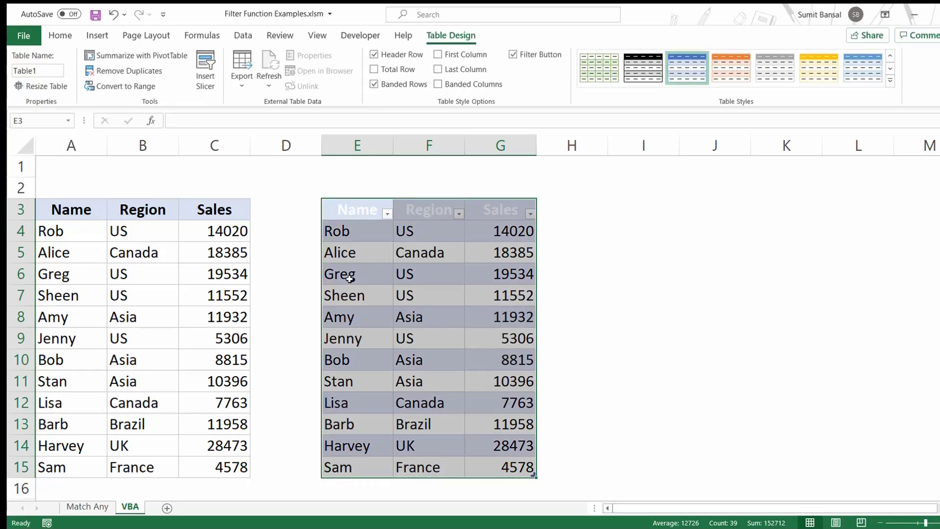
Change the font colour of the new table's headers in E3:G3 from white to dark grey
drag(360, 207, 495, 207)
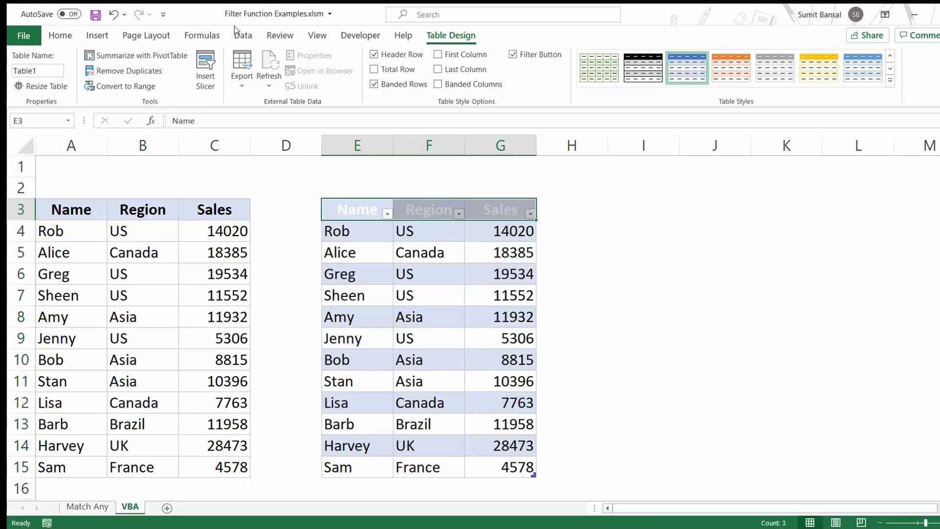
click(60, 35)
click(245, 81)
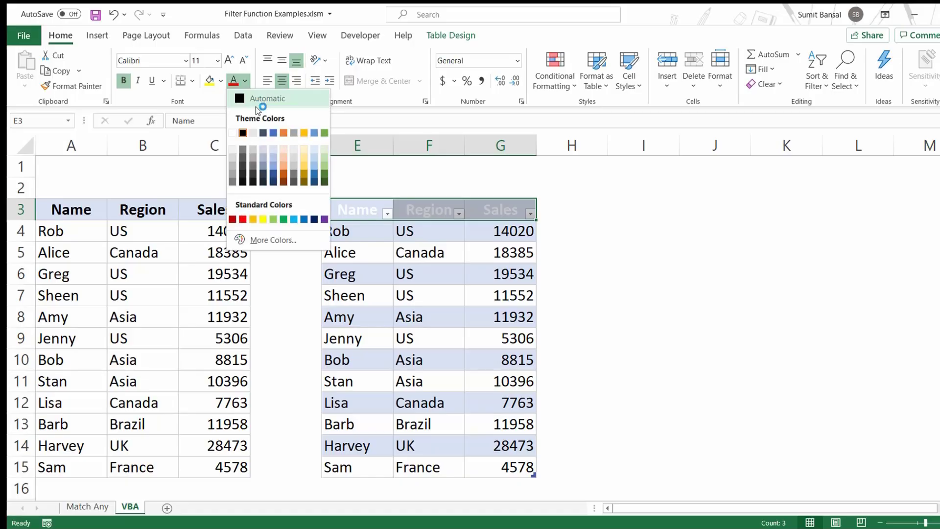
click(240, 150)
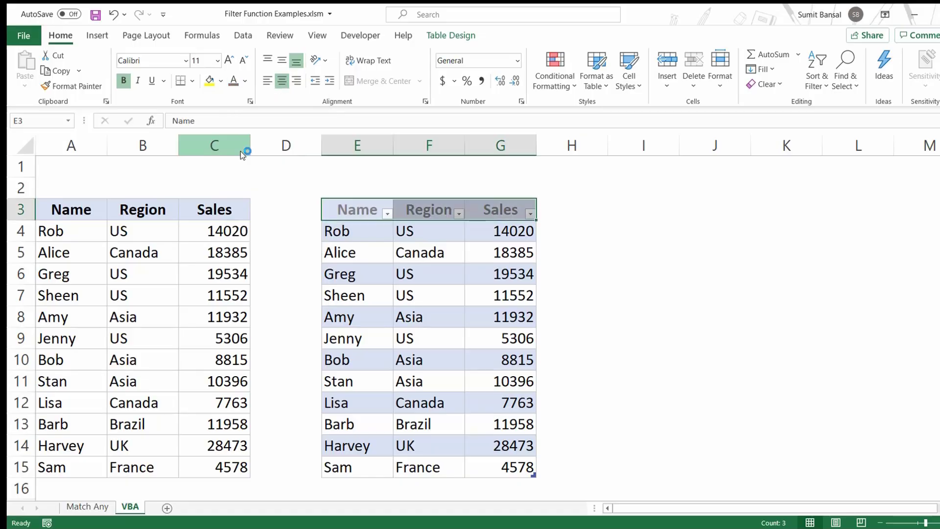
click(244, 80)
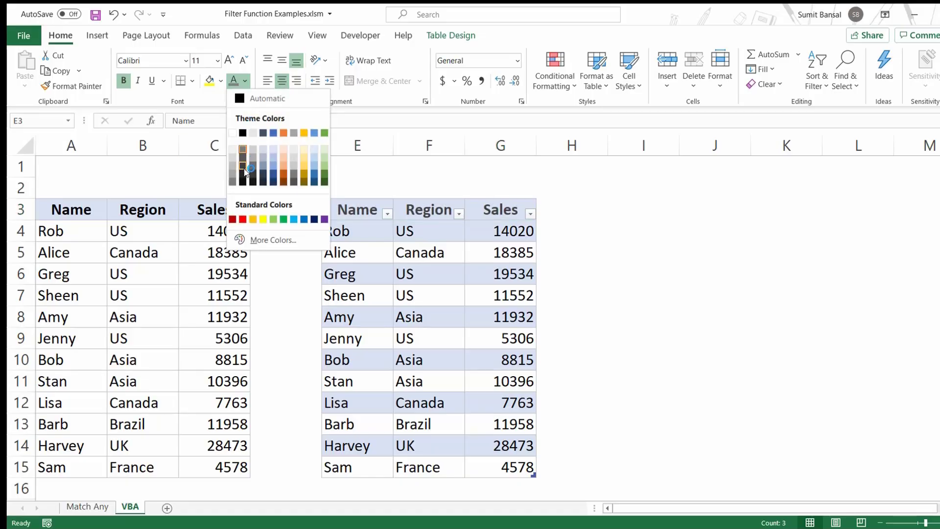
click(325, 193)
drag(348, 219, 420, 293)
click(499, 307)
click(420, 293)
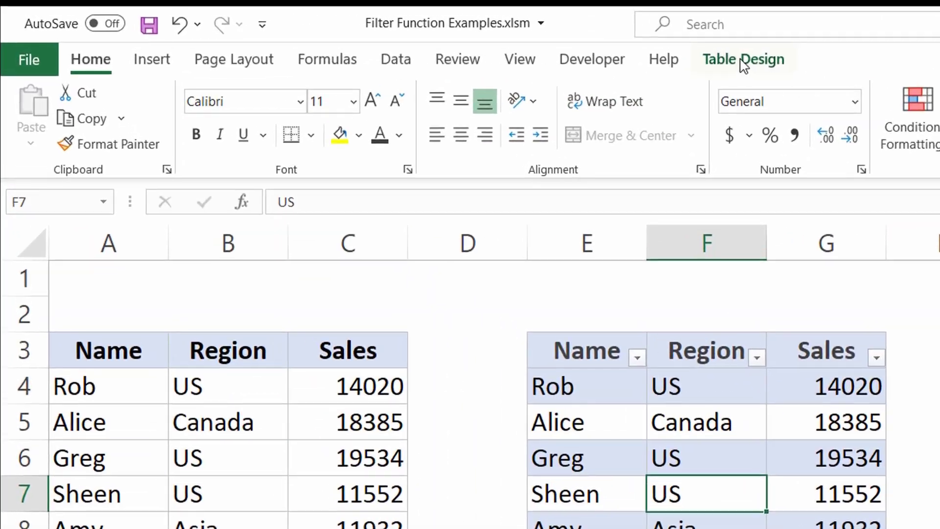
Rename the new table as Data
click(443, 33)
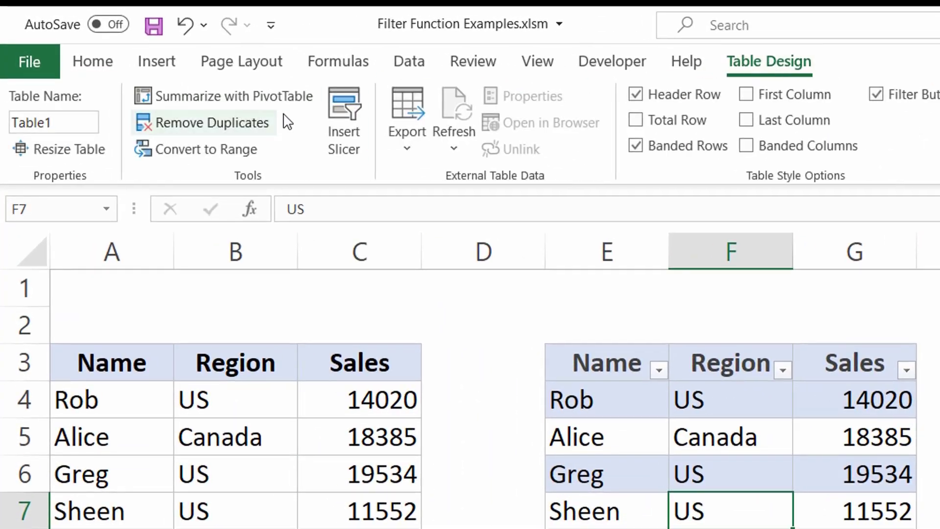
drag(65, 128, 3, 126)
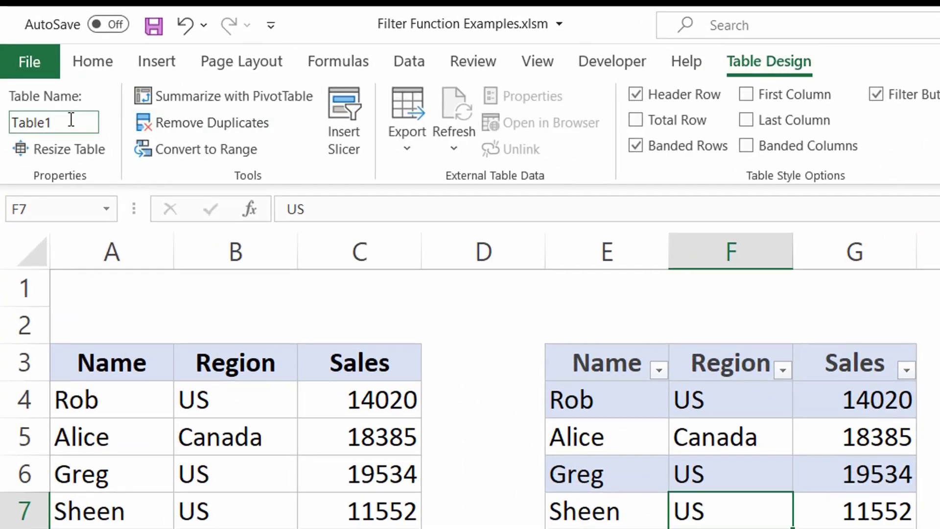
drag(69, 122, 8, 126)
text(Data)
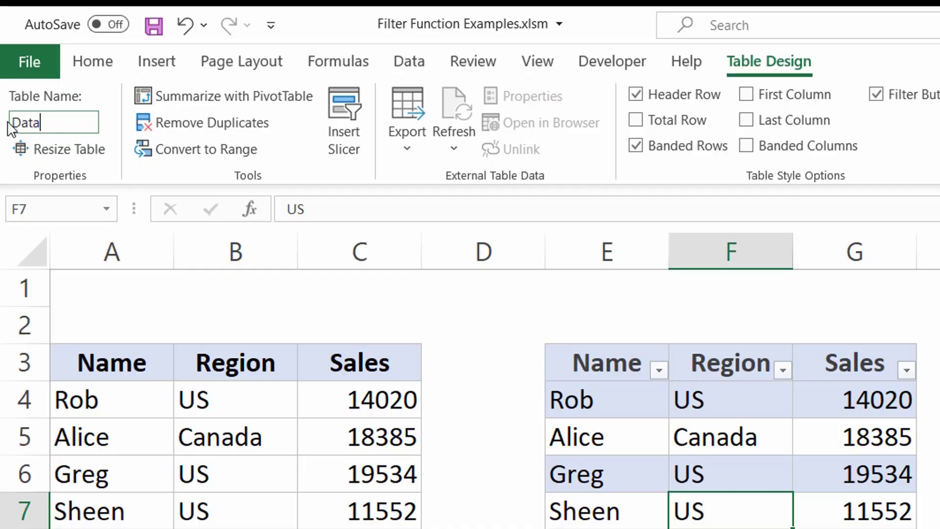
key(Return)
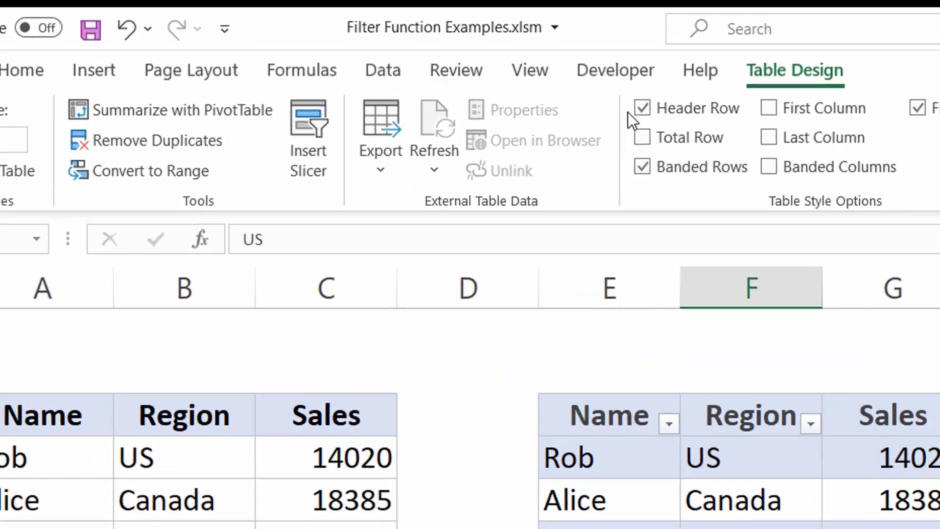
Insert an ActiveX text box and place it beside the Data table, over columns H to J in rows 2 and 3
click(367, 39)
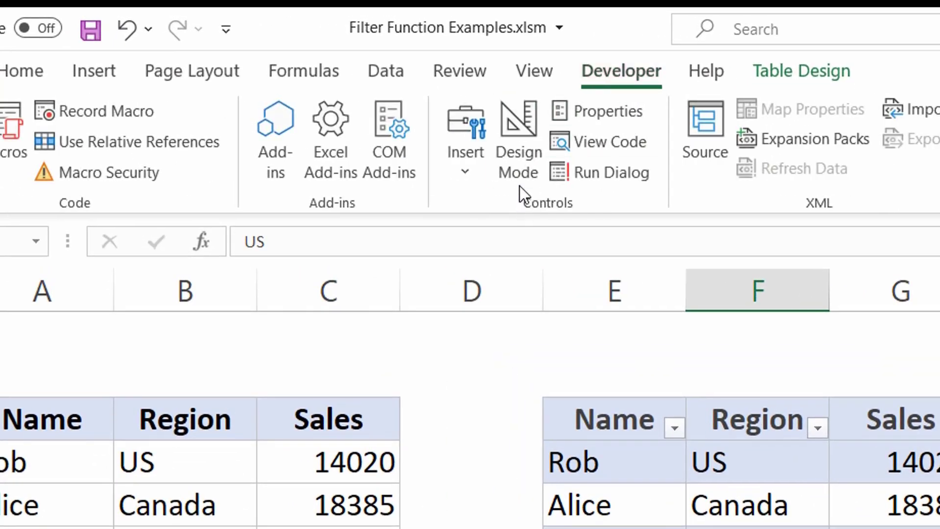
click(474, 172)
click(557, 343)
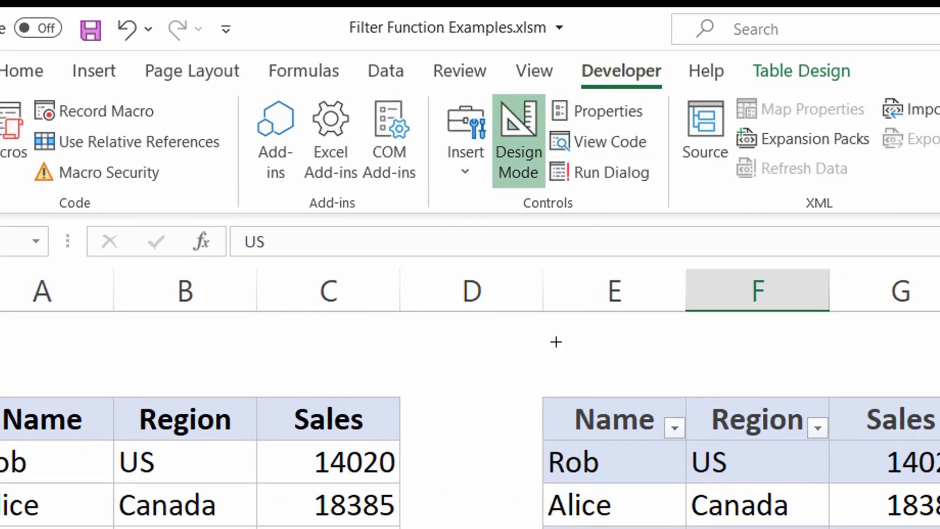
drag(559, 324, 939, 413)
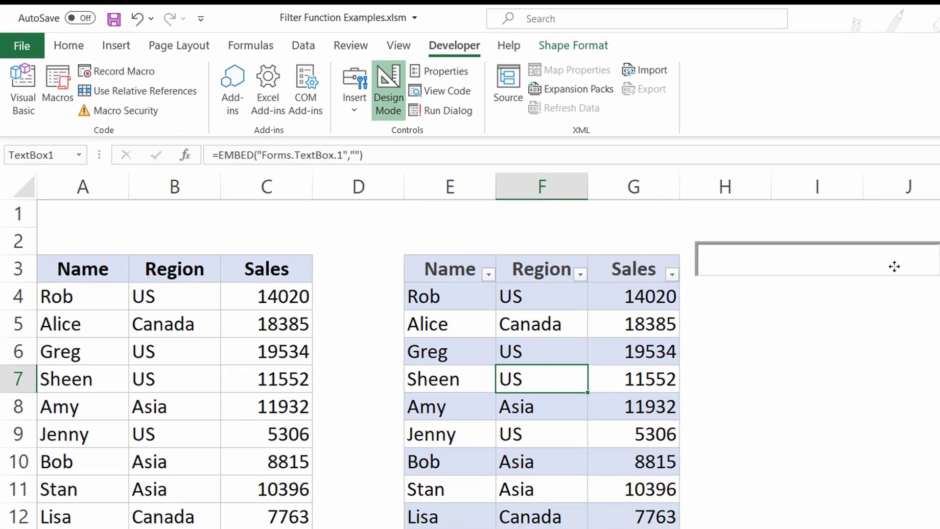
drag(893, 266, 891, 265)
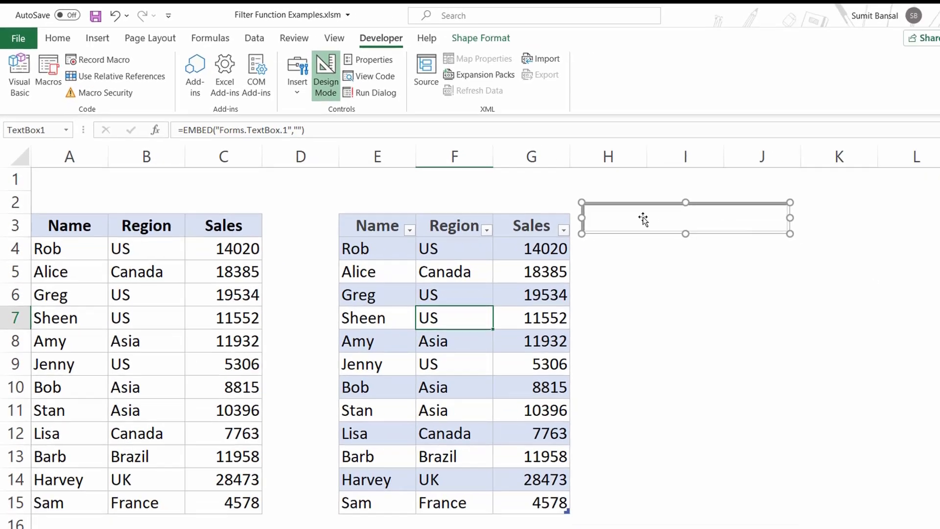
Set the text box's LinkedCell property to F1 in the Visual Basic editor and return to the worksheet
double_click(643, 220)
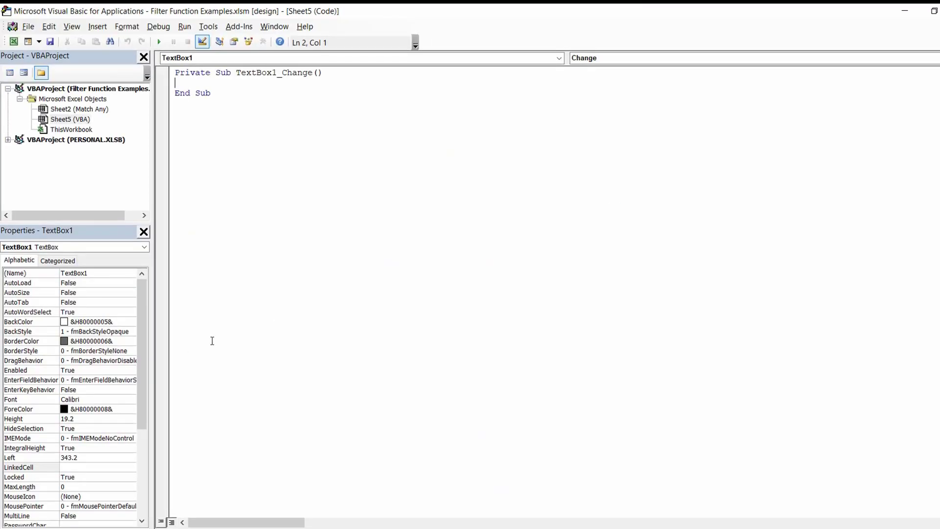
click(86, 469)
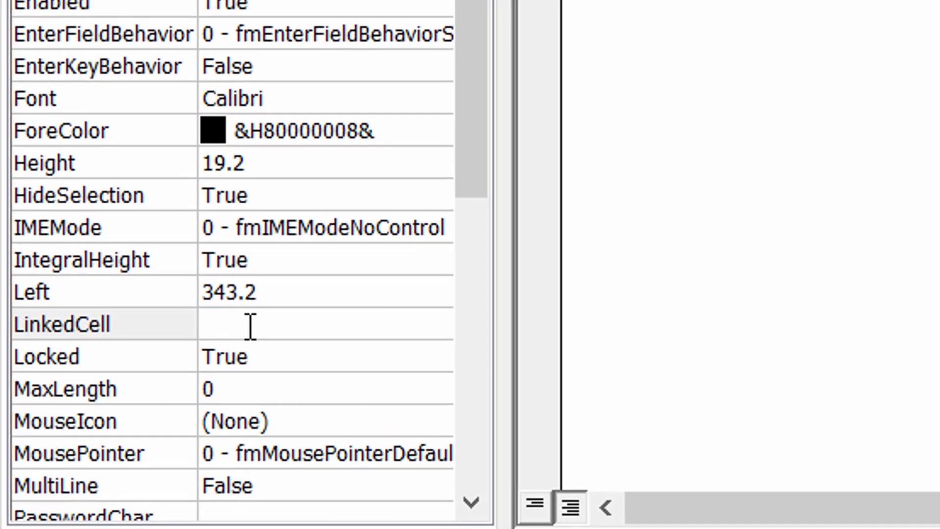
text(F1)
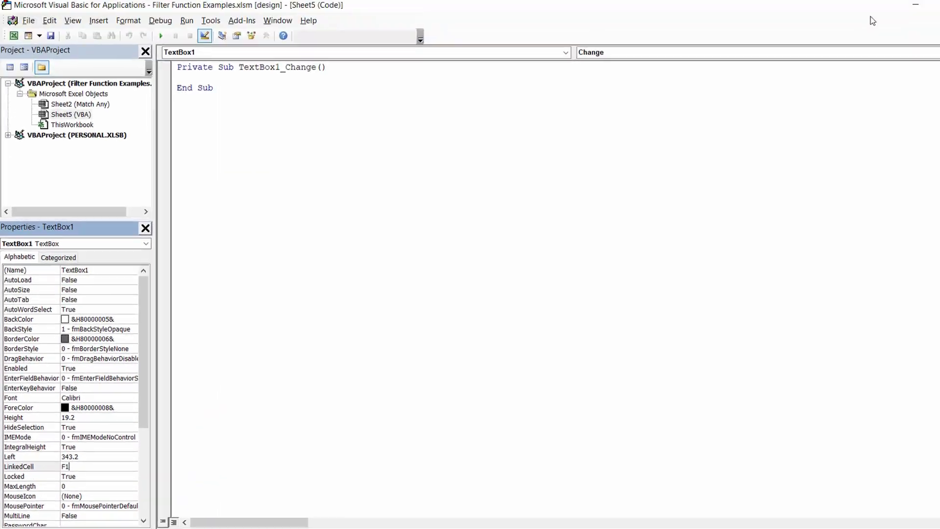
key(alt+F11)
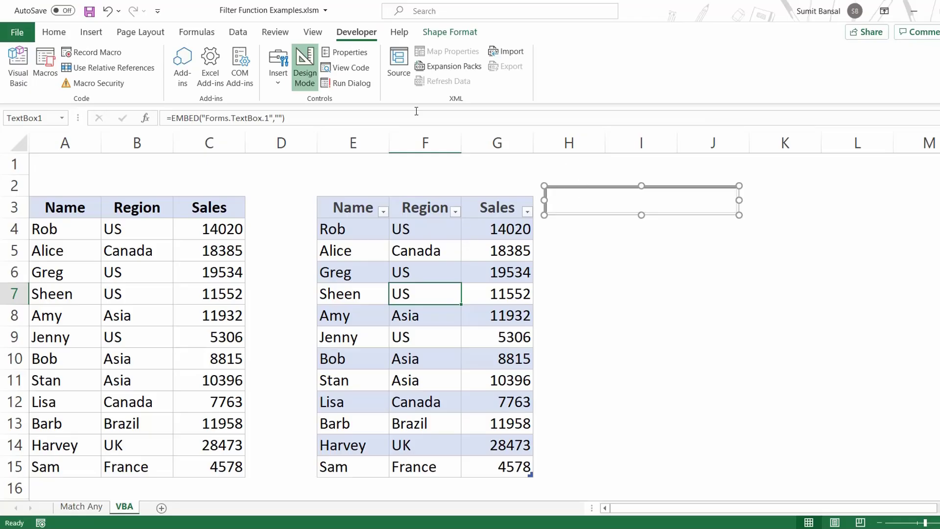
Exit Design Mode, enter Test in the text box to check its link to F1, and clear the entry
click(304, 69)
click(606, 201)
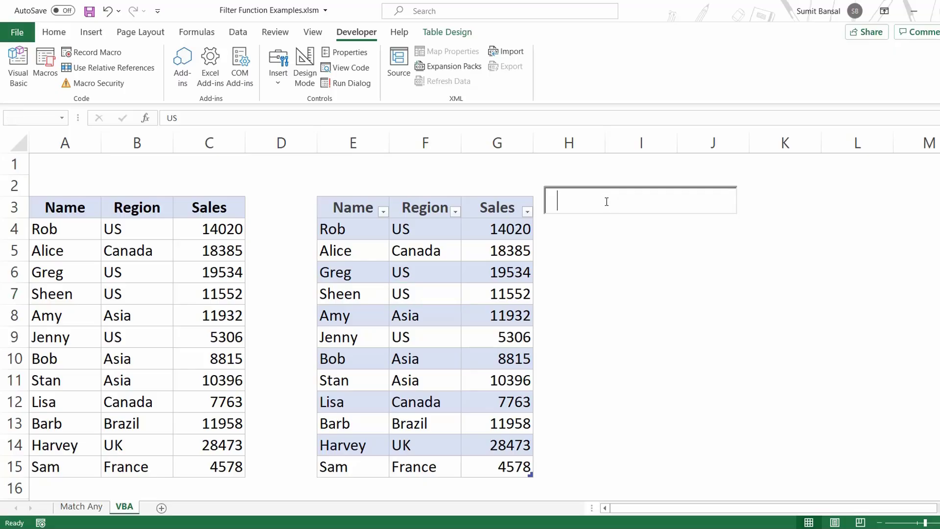
text(Test)
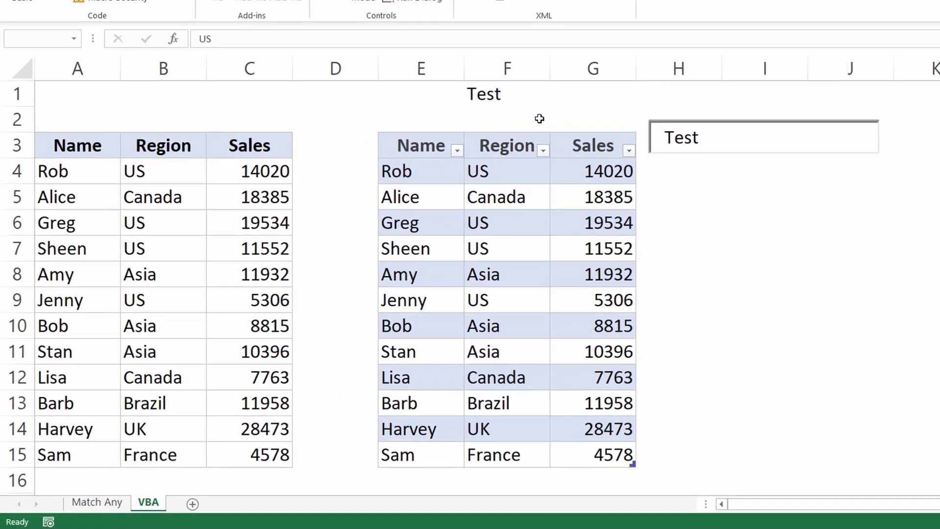
drag(705, 135, 650, 142)
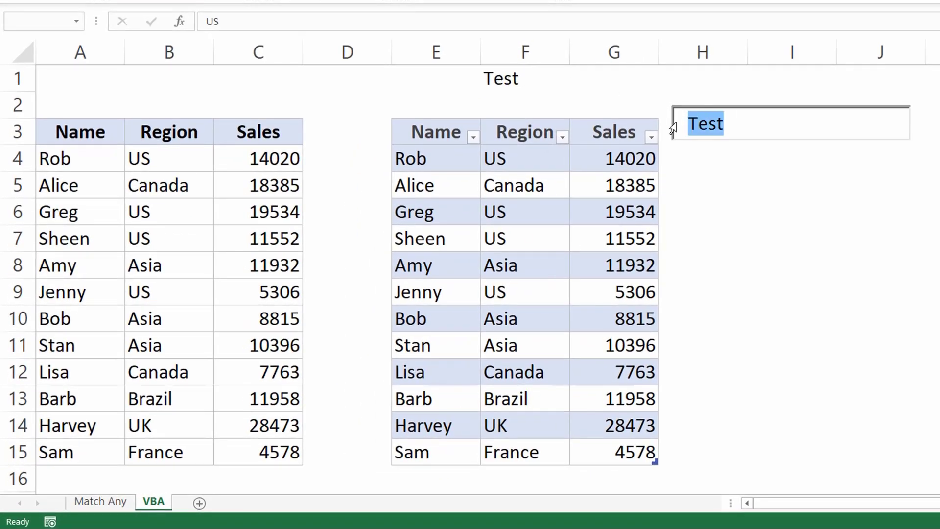
key(BackSpace)
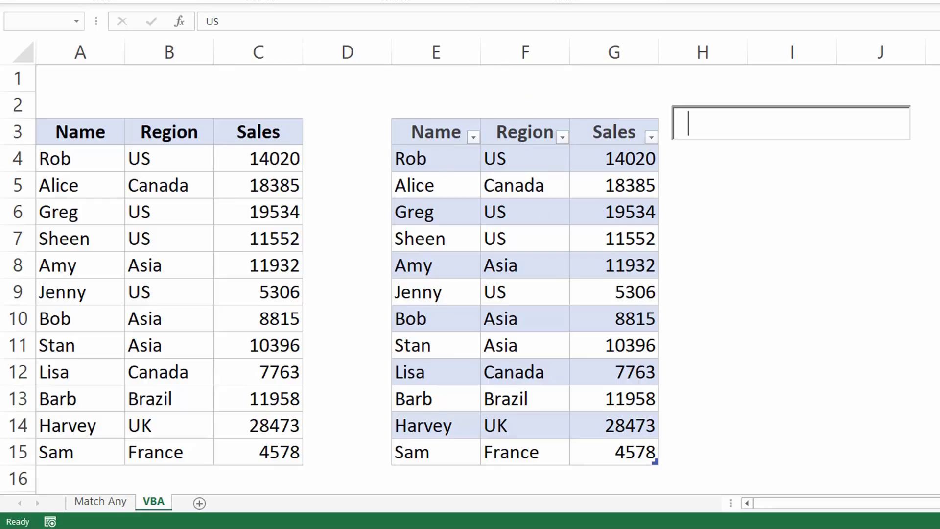
Copy the TextBox1_Change macro from Notepad and replace the text box's empty Change procedure with it, using Design Mode to open the code
click(518, 528)
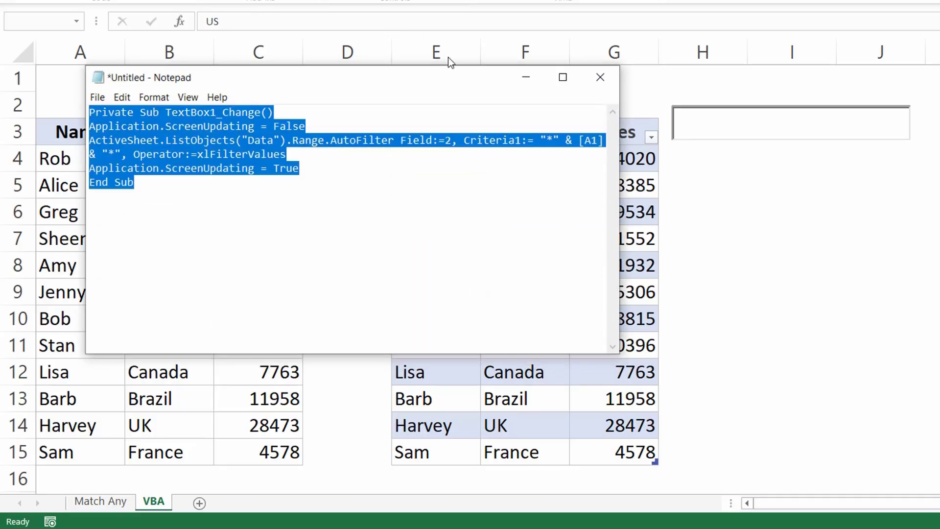
click(526, 78)
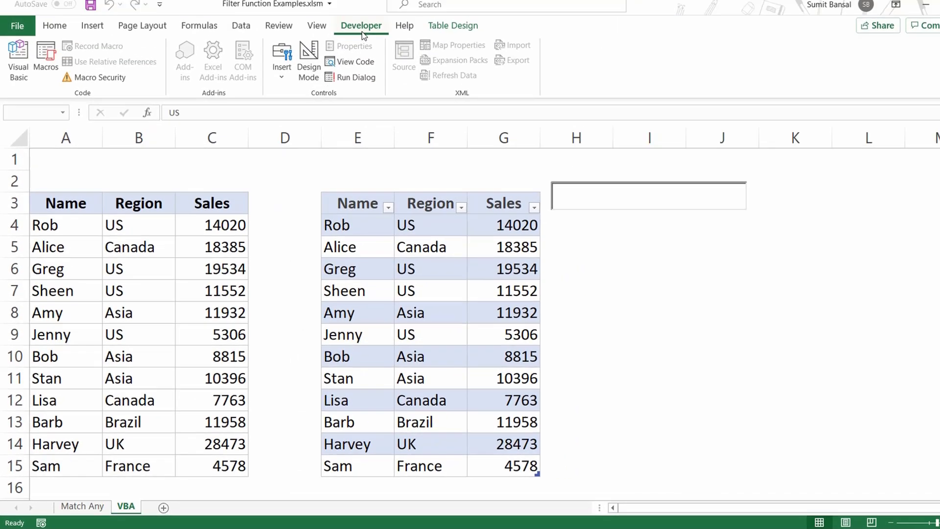
click(360, 2)
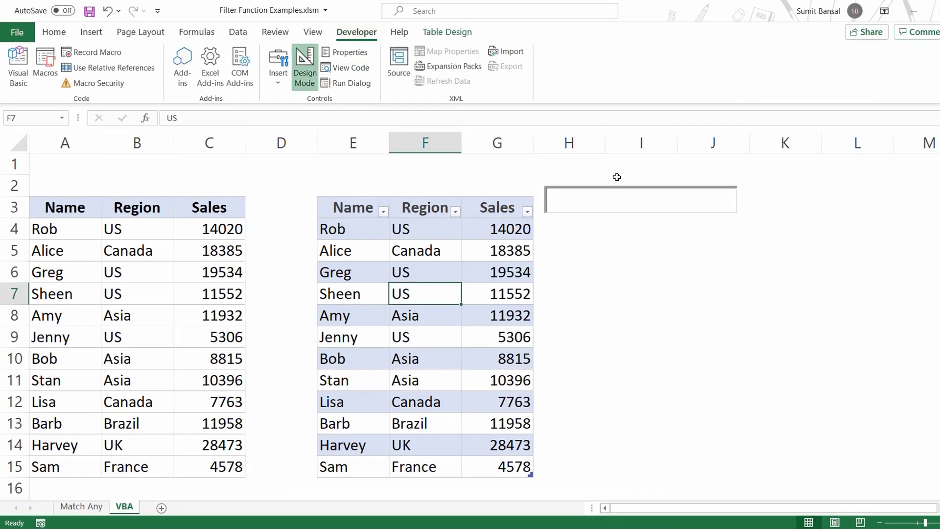
click(620, 202)
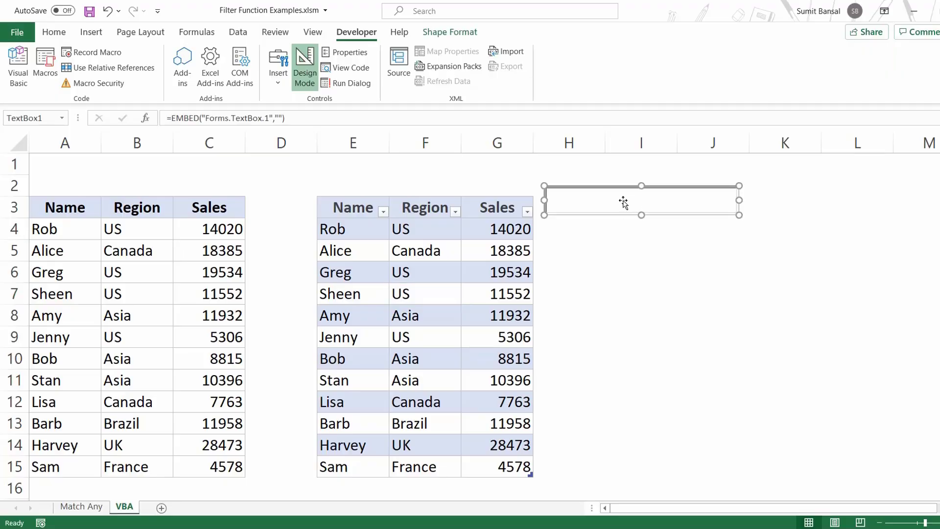
double_click(623, 202)
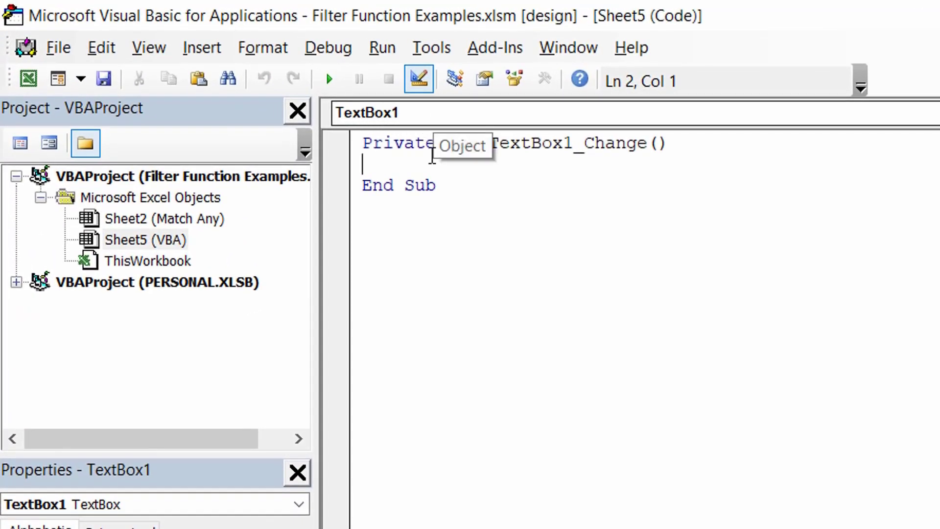
drag(440, 189, 327, 133)
text(Private Sub TextBox1_Change() Application.ScreenUpdating = False ActiveSheet.ListObjects("Data").Range.AutoFilter Field:=2, Criteria1:="*" & [A1] & "*", Operator:=xlFilterValues Application.ScreenUpdating = True End Sub)
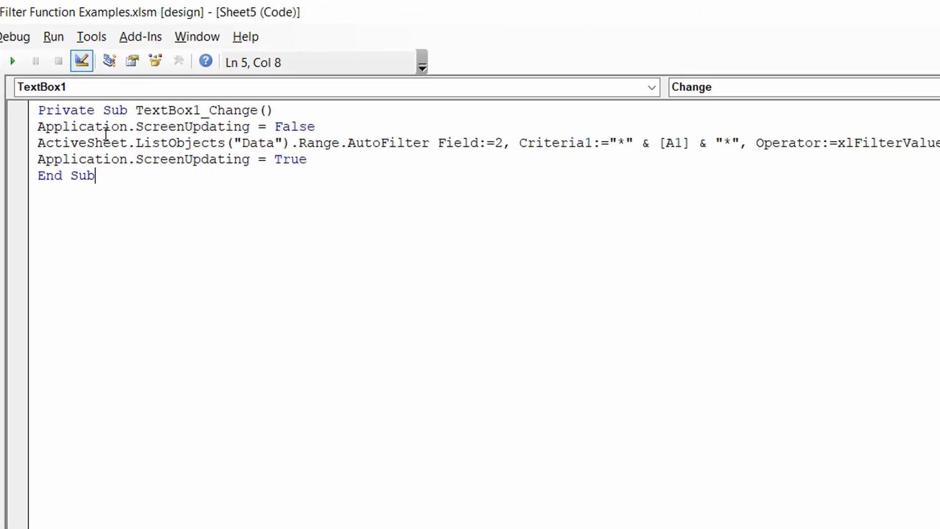
Examine the macro's ScreenUpdating lines, the ListObjects("Data") reference and the AutoFilter Field:=2 argument, comparing the field with the Region column on the worksheet
drag(37, 127, 305, 128)
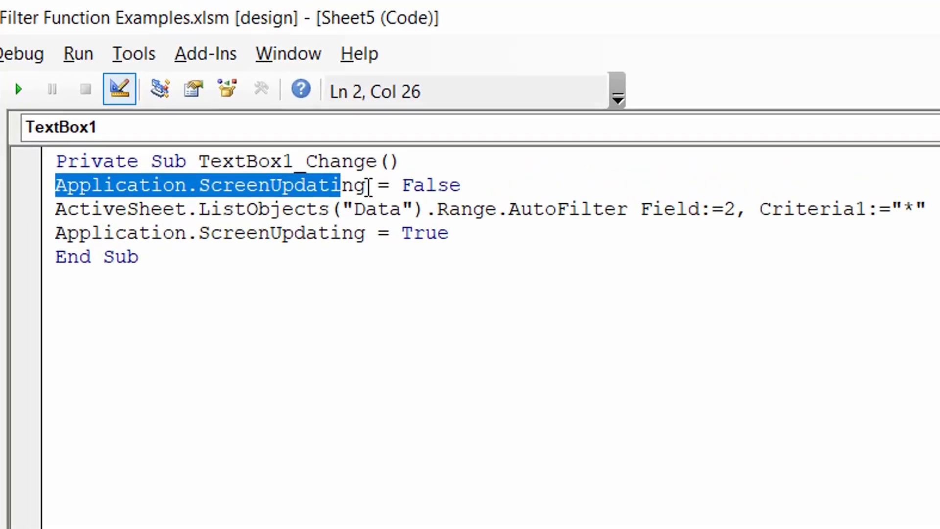
drag(502, 206, 528, 204)
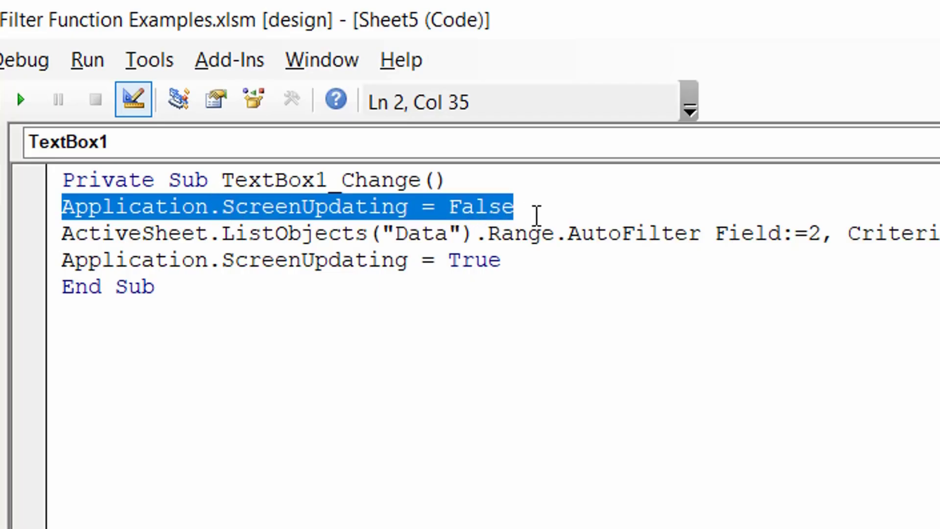
drag(519, 263, 69, 259)
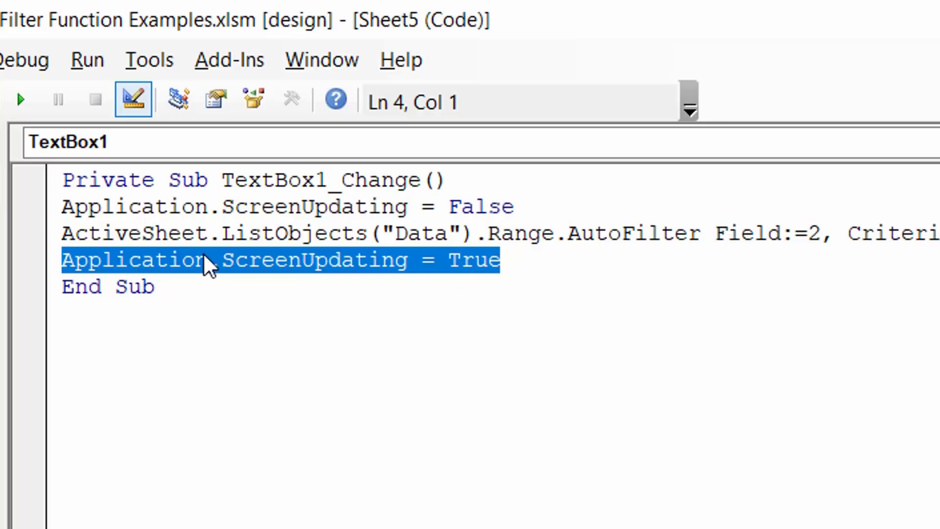
click(69, 234)
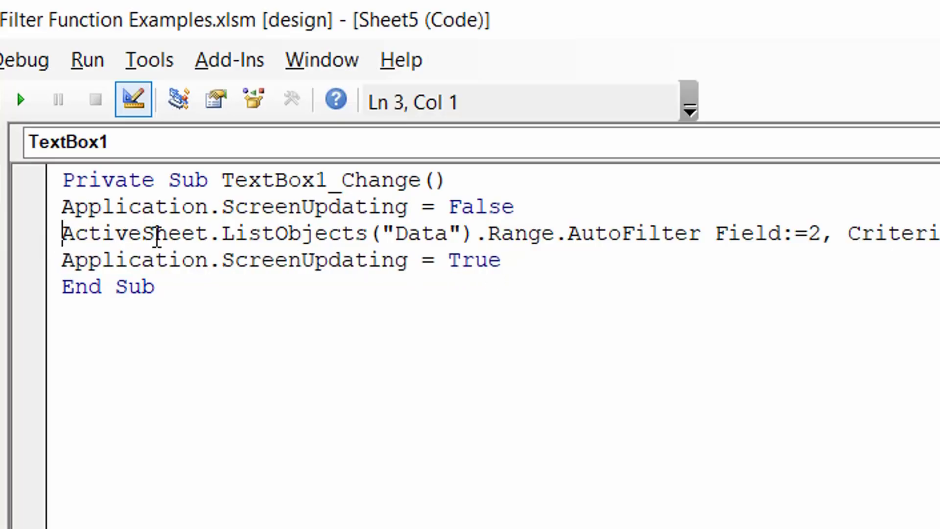
drag(223, 234, 477, 234)
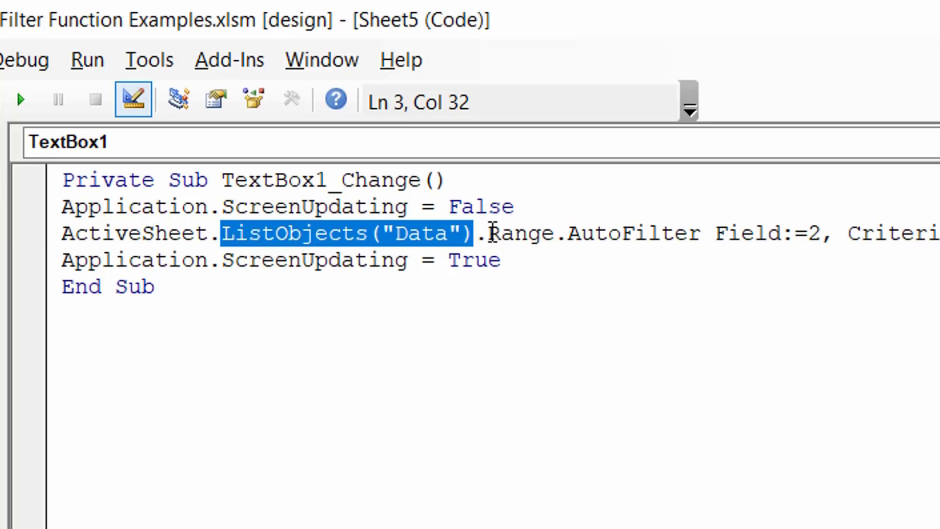
drag(490, 234, 824, 232)
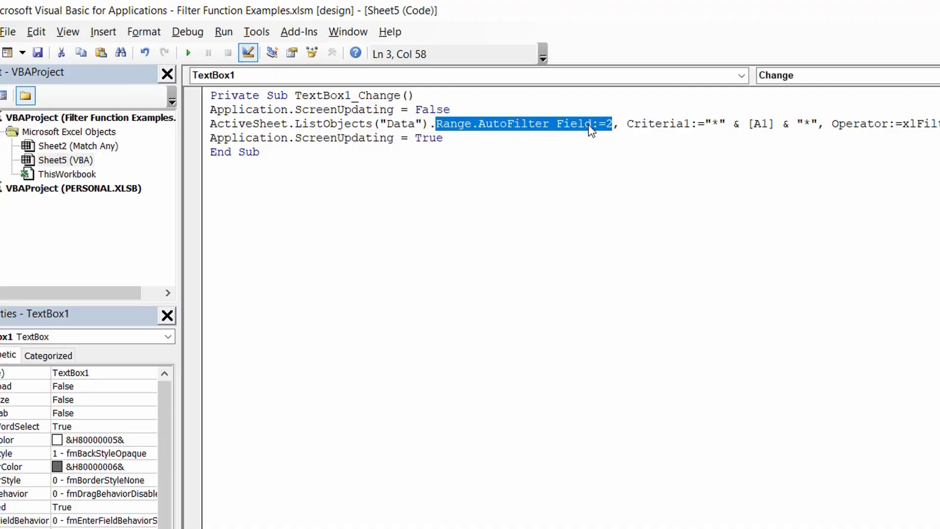
click(591, 125)
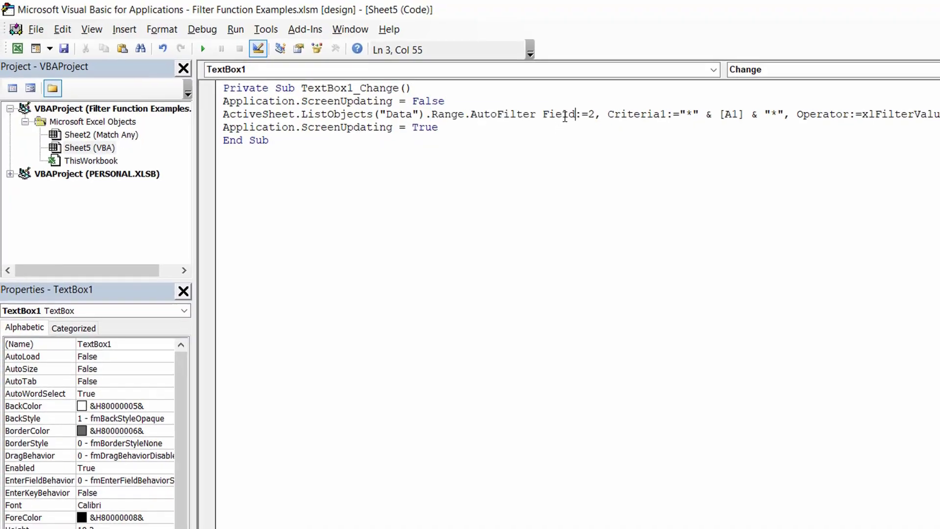
key(alt+F11)
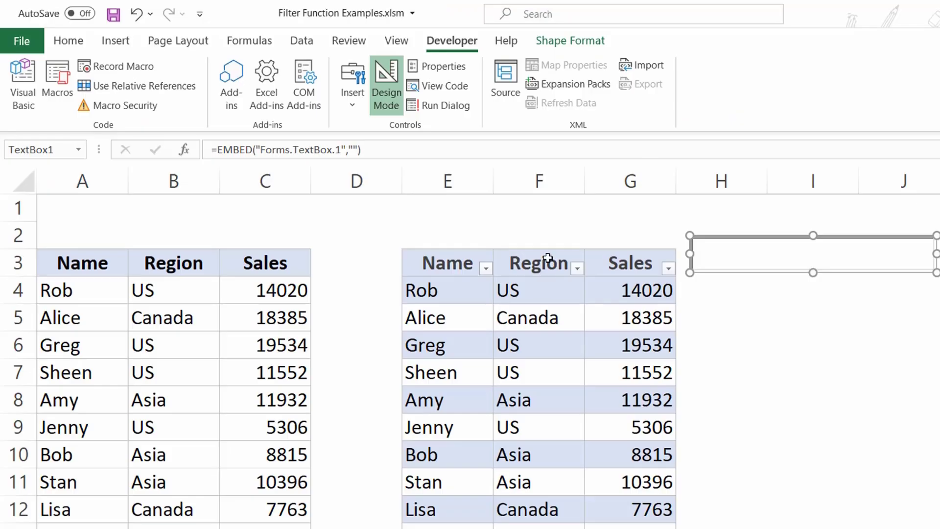
key(alt+F11)
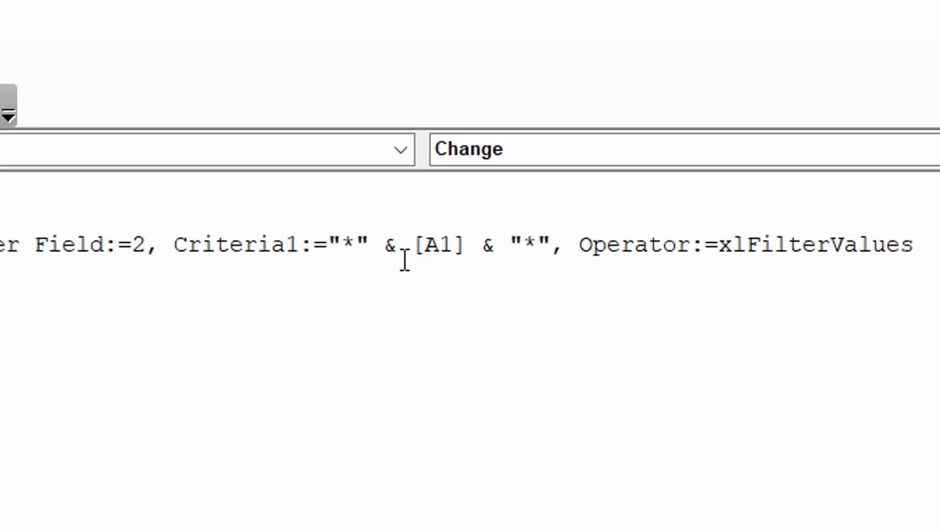
Change the cell reference in the Criteria1 argument from [A1] to [F1]
drag(414, 243, 464, 243)
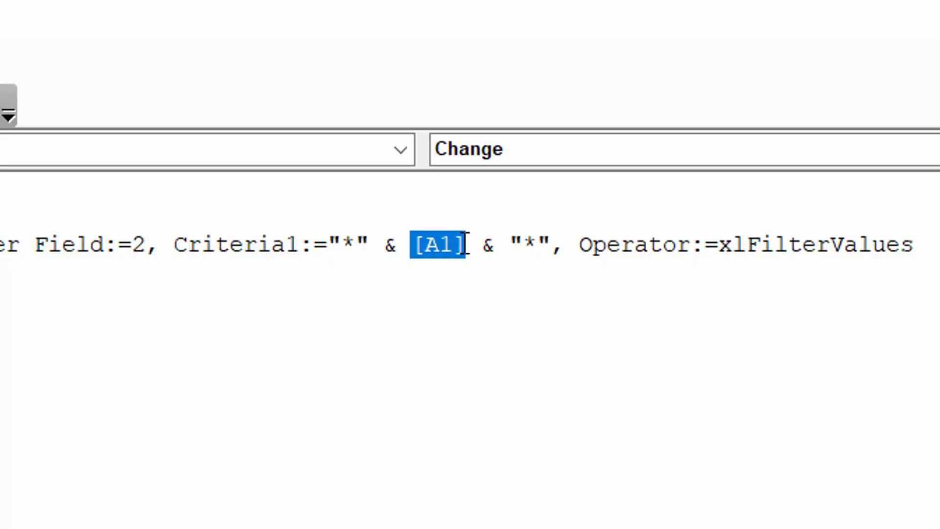
double_click(444, 245)
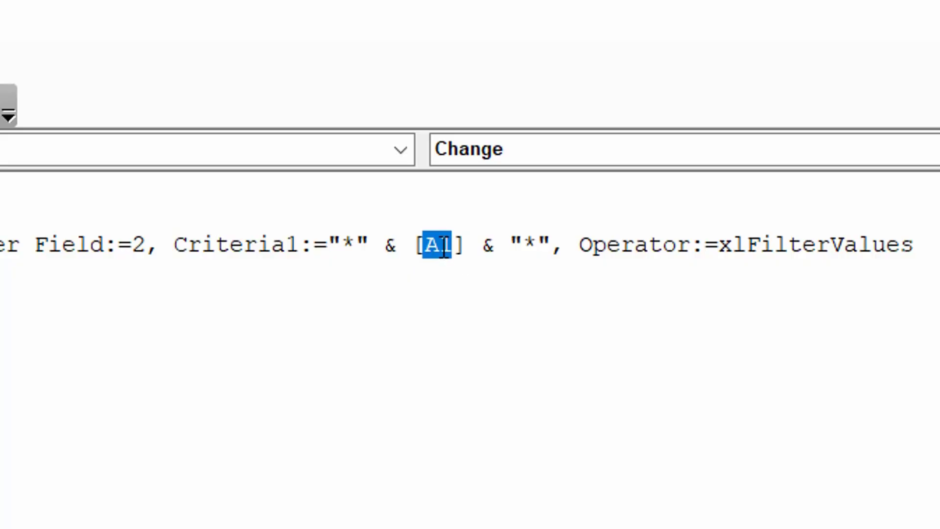
key(Left)
key(shift+Right)
text(F)
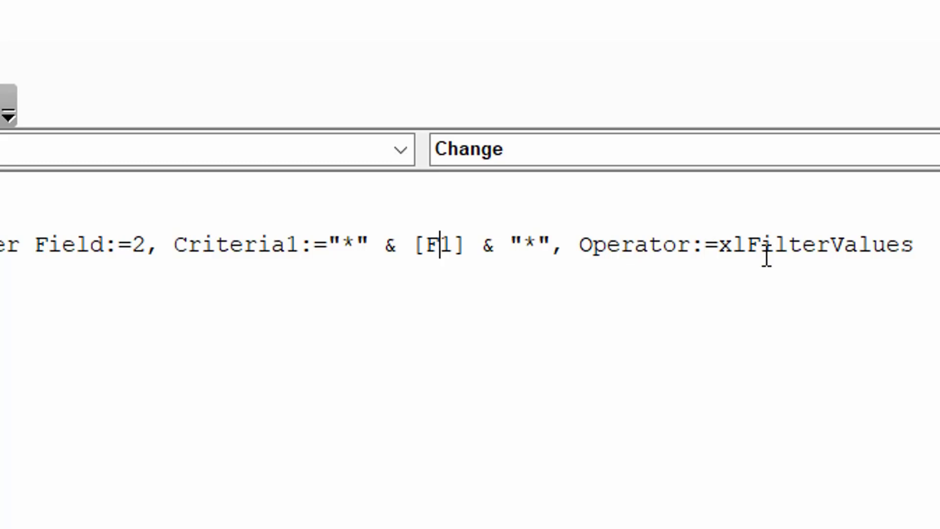
Return to the worksheet, exit Design Mode and enter as in the text box to filter the Data table by region
key(alt+F11)
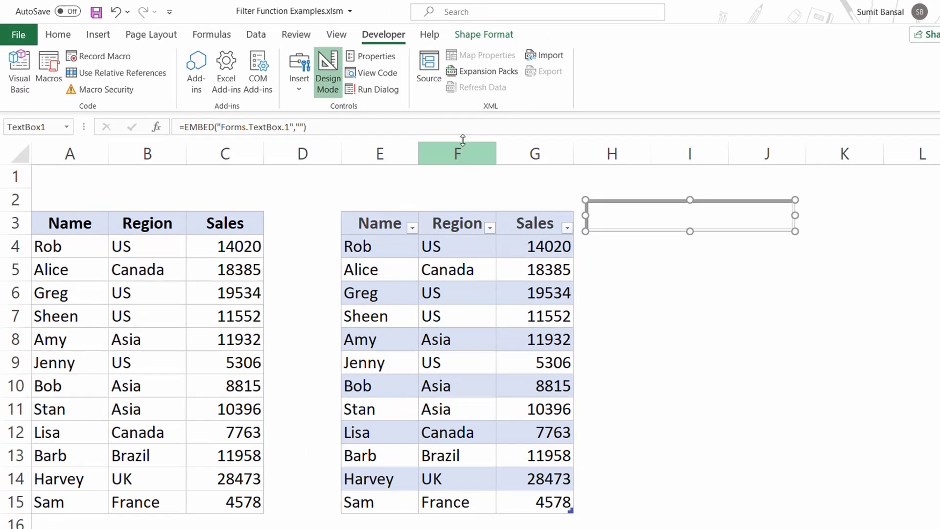
click(328, 74)
click(624, 217)
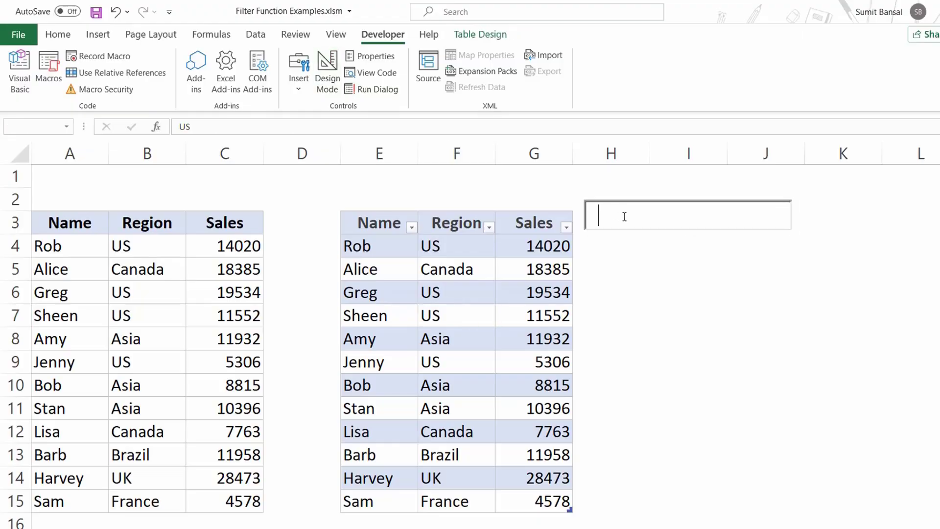
text(a)
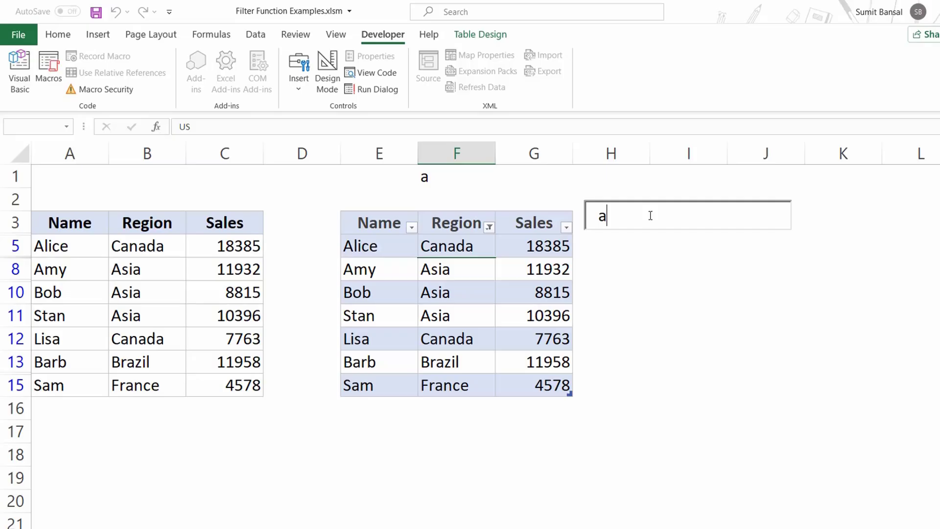
text(s)
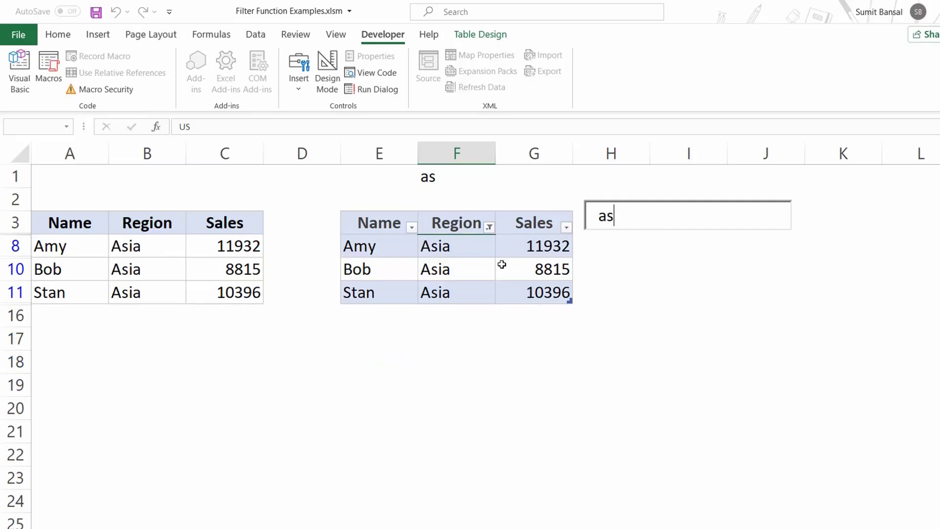
Replace the search text with ca to test the region filter, and shorten it to c
key(BackSpace)
key(BackSpace)
text(c)
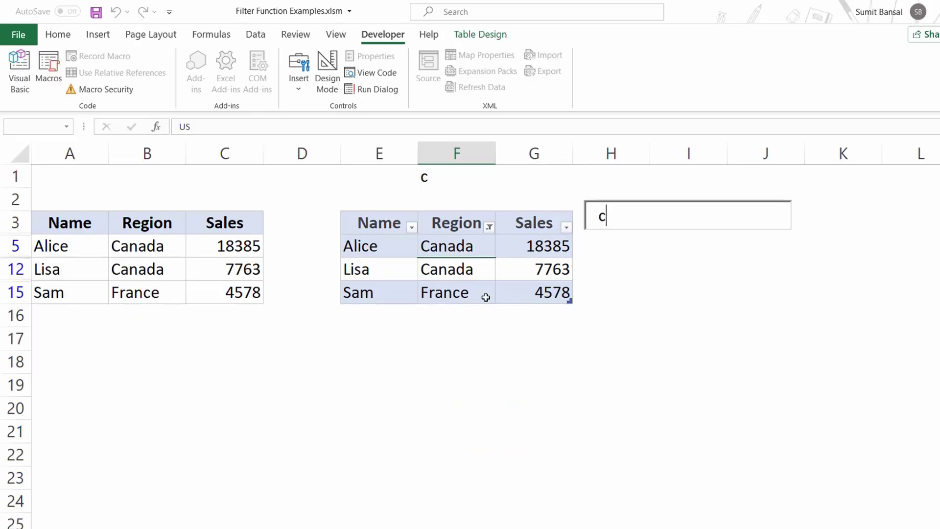
text(a)
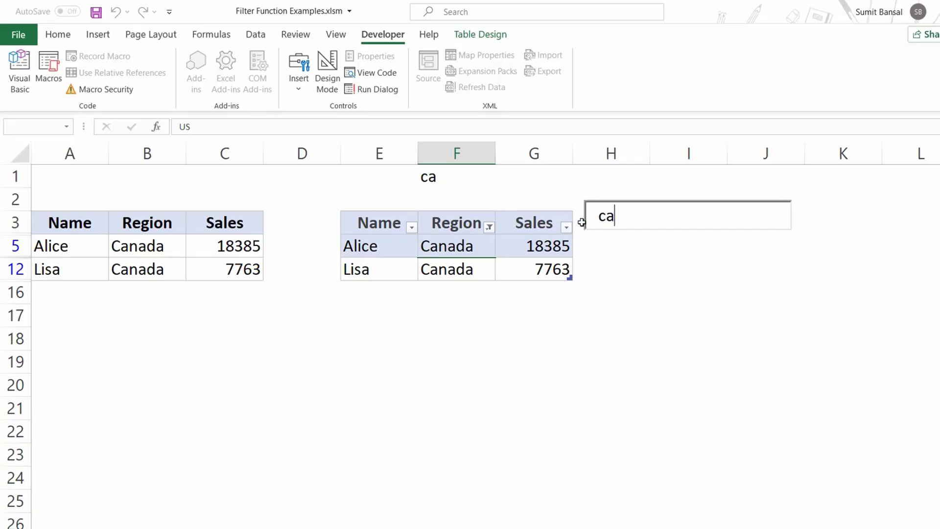
drag(606, 217, 631, 215)
key(BackSpace)
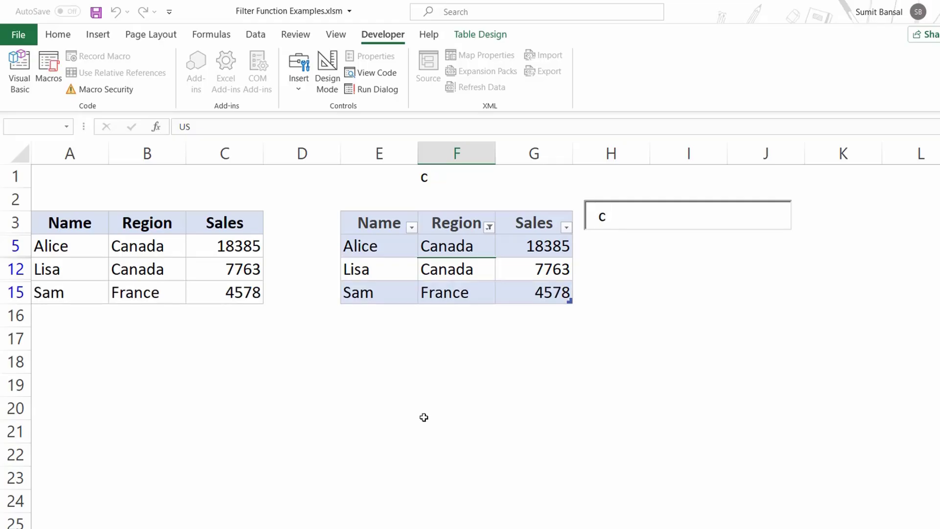
Remove the leading "*" & from the macro's Criteria1 argument so that only regions starting with the search text match
key(alt+Tab)
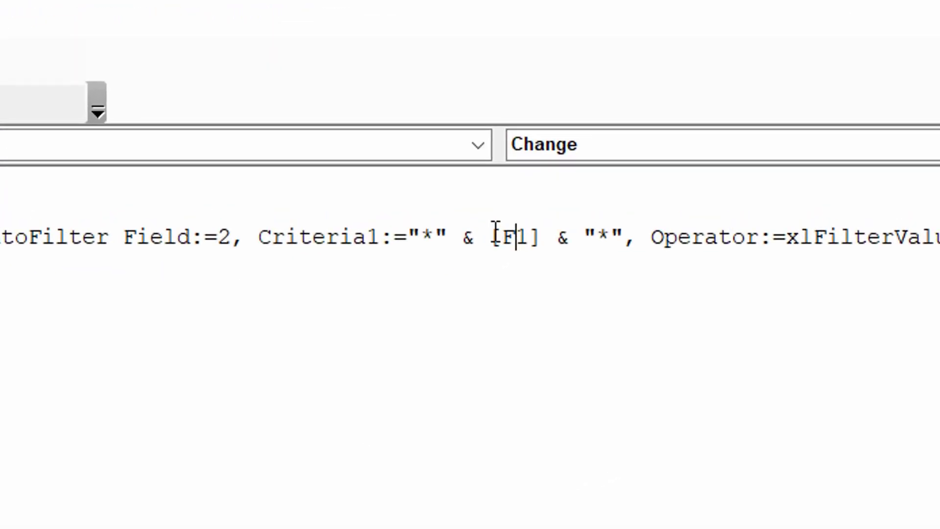
click(661, 130)
drag(492, 237, 410, 230)
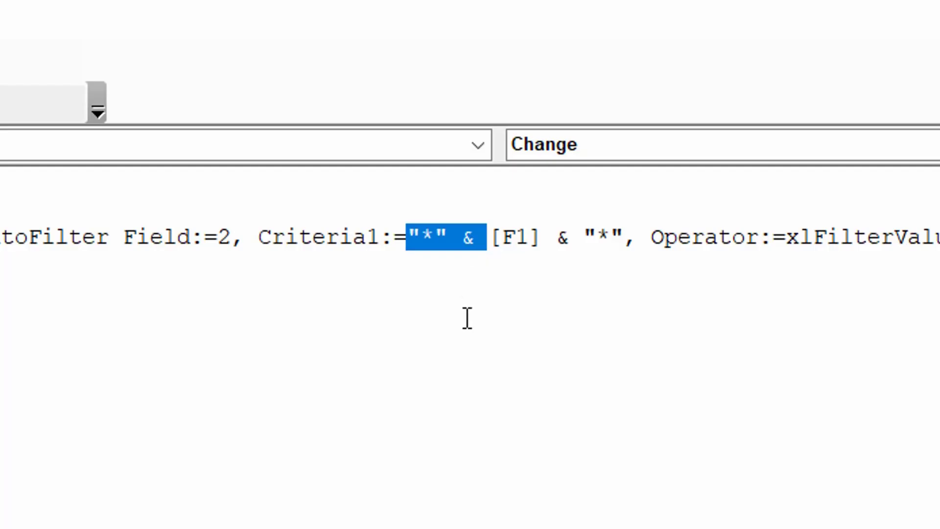
key(Delete)
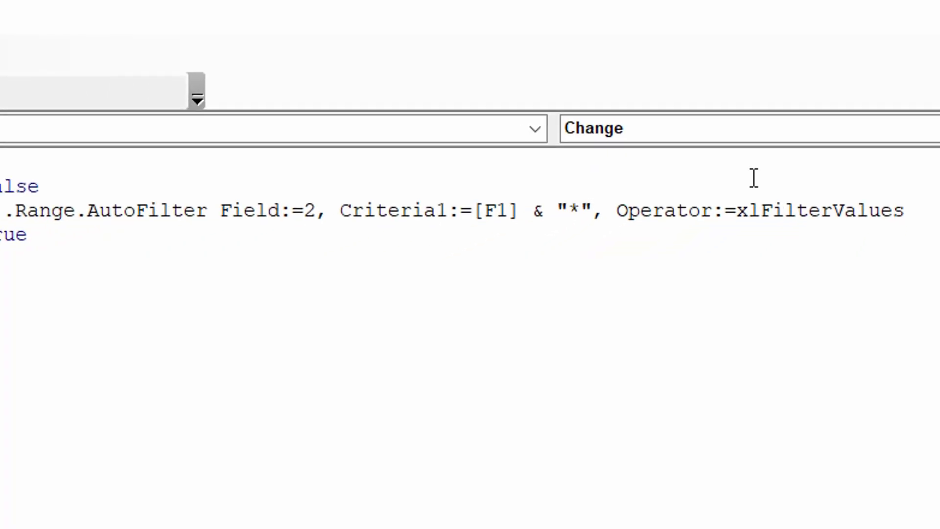
Return to the worksheet and test the revised filter by re-entering c in the text box and replacing it with a
key(alt+F11)
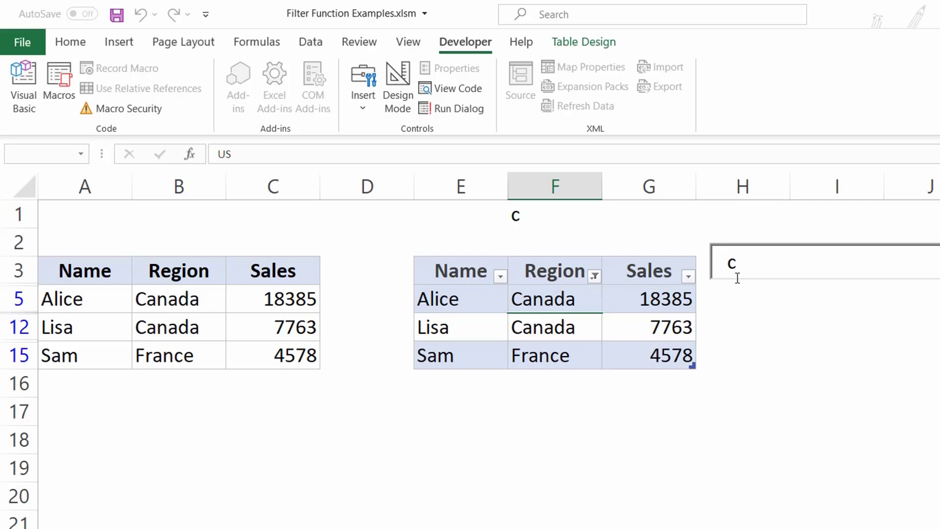
key(BackSpace)
text(c)
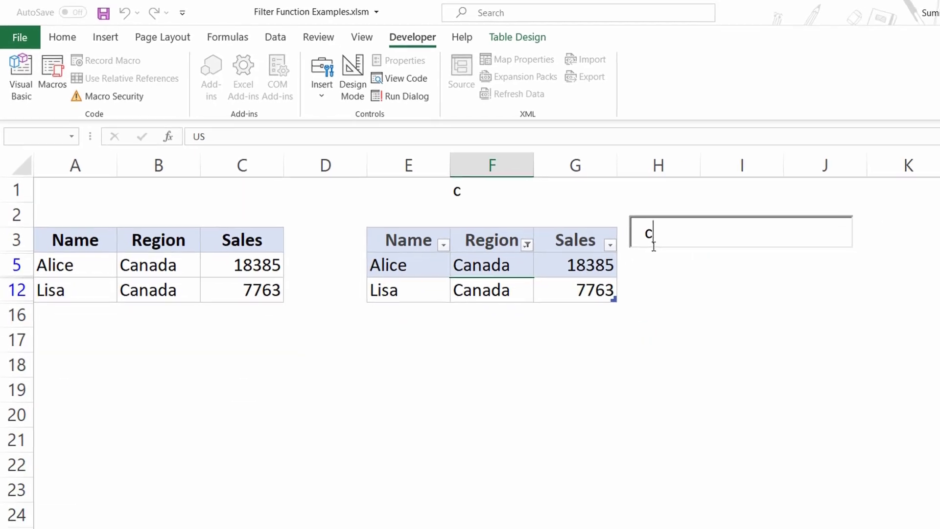
key(BackSpace)
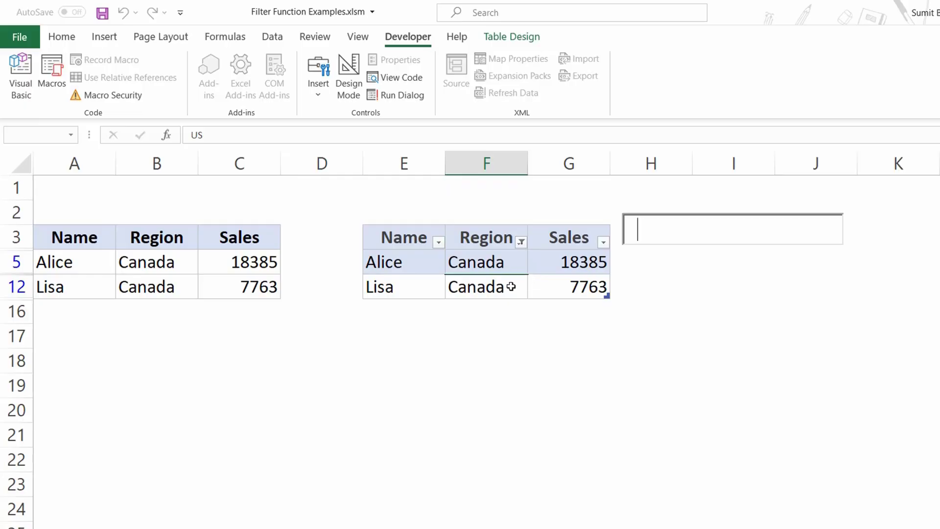
text(a)
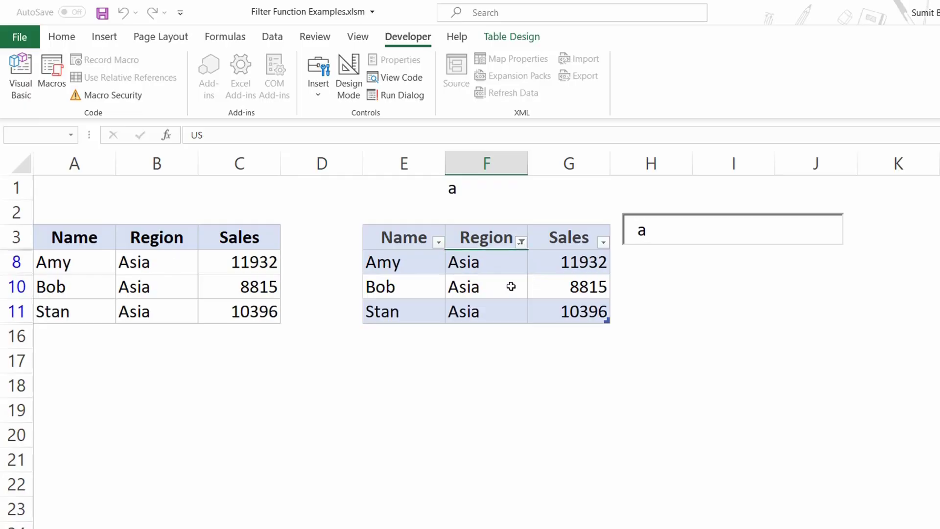
Move the text box above the Data table, over columns E to G in rows 1 and 2, and exit Design Mode to use it
click(347, 85)
drag(675, 231, 426, 195)
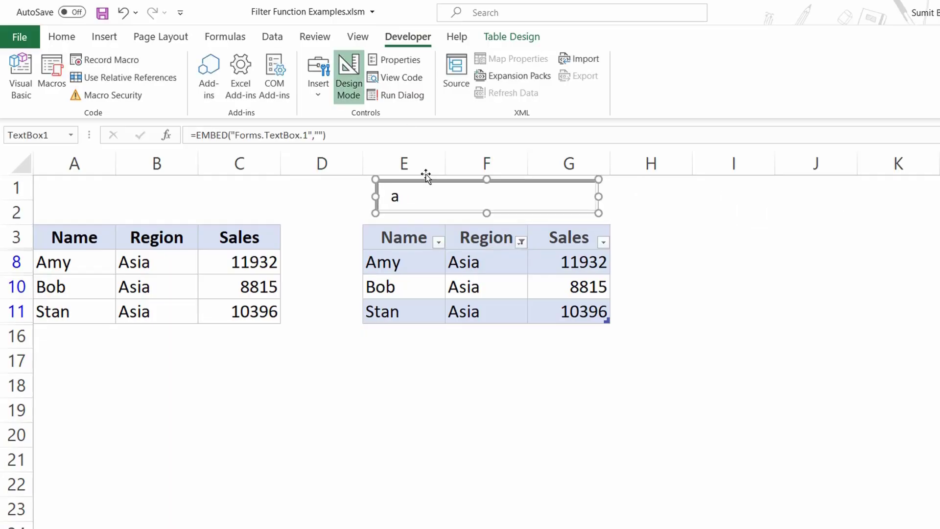
click(361, 87)
click(453, 199)
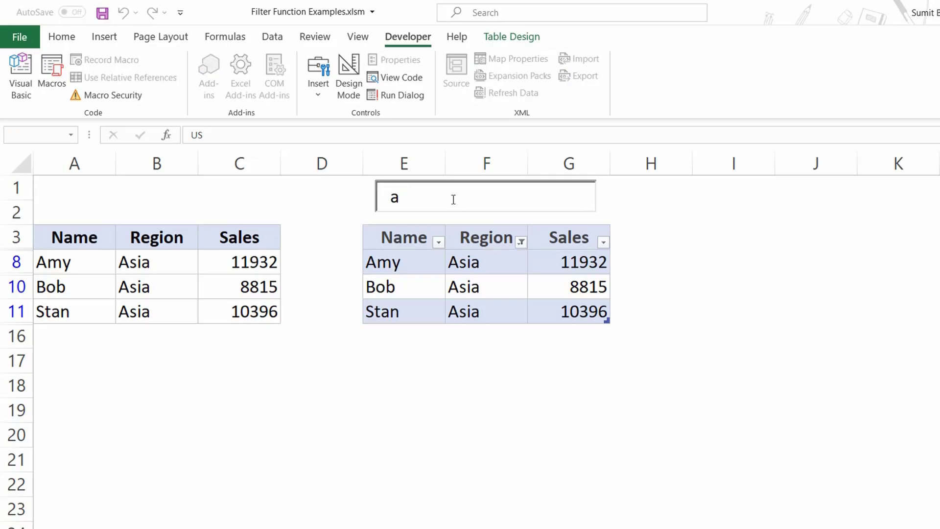